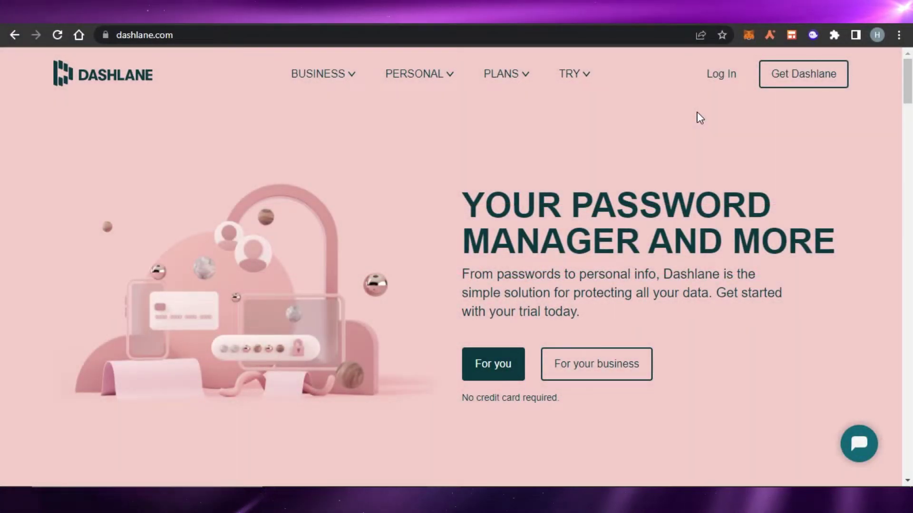
# Go from the Dashlane homepage's personal version to its Chrome Web Store extension listing
pyautogui.scroll(-8, 849, 130)
pyautogui.scroll(-10, 457, 266)
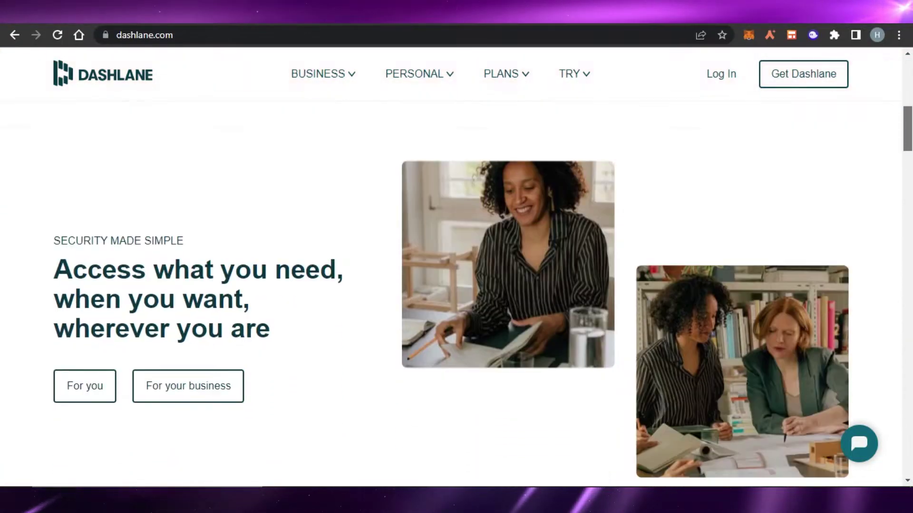
pyautogui.scroll(-15, 456, 299)
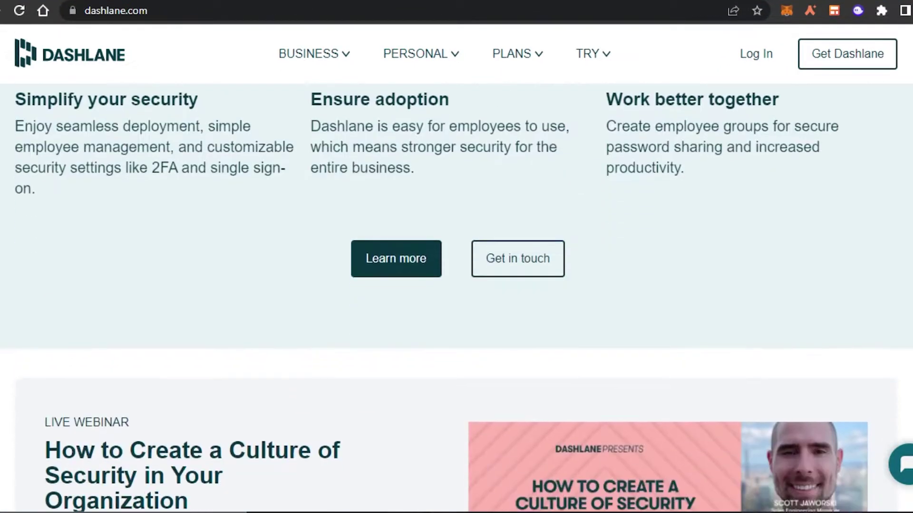
pyautogui.scroll(-3, 456, 299)
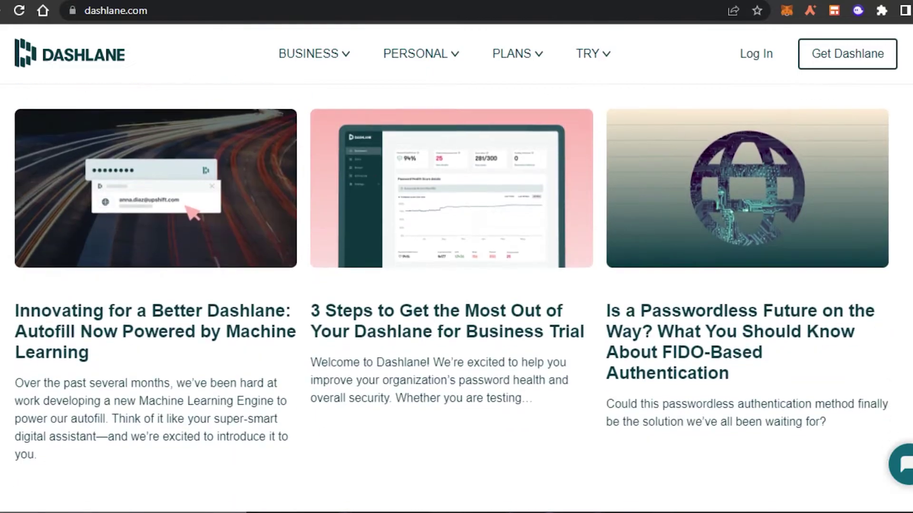
pyautogui.scroll(20, 457, 299)
pyautogui.scroll(4, 457, 298)
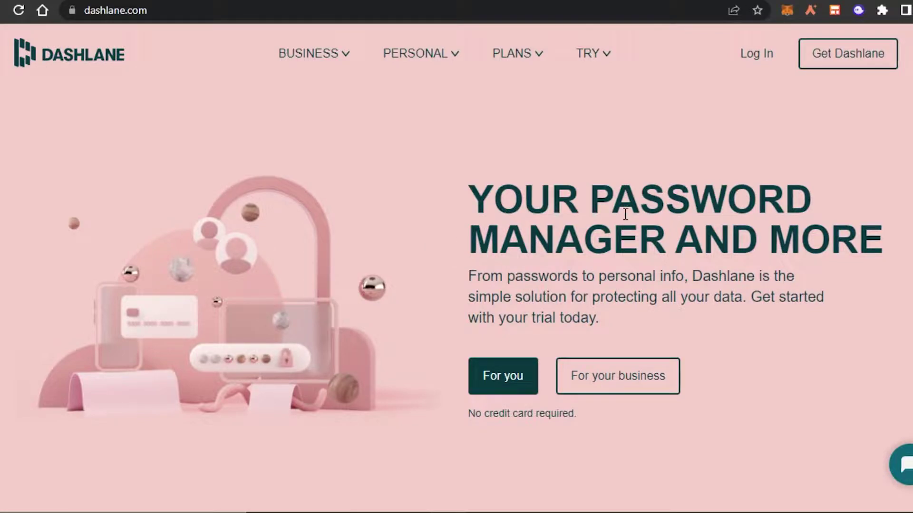
pyautogui.scroll(-20, 456, 298)
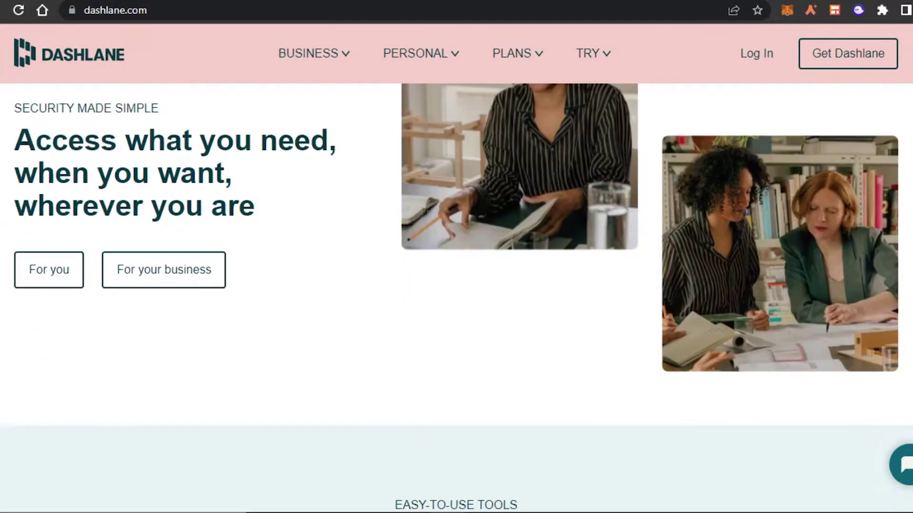
pyautogui.scroll(-20, 457, 298)
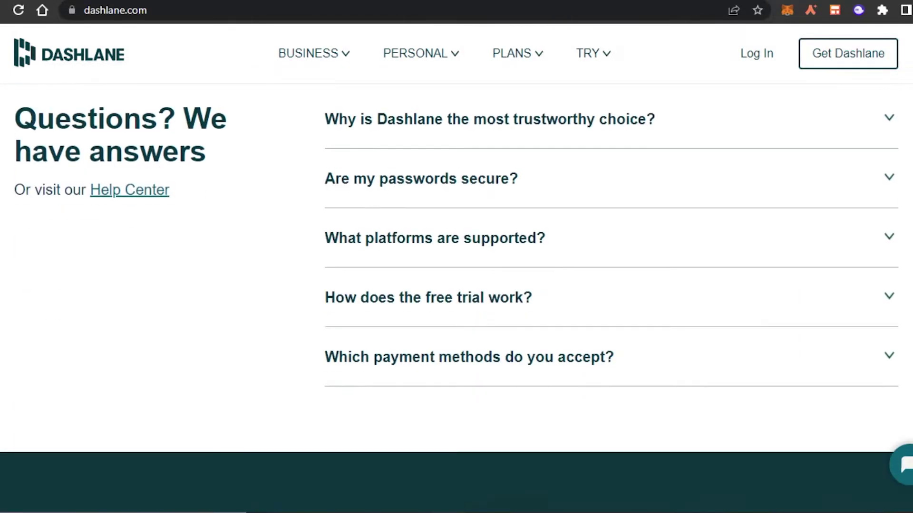
pyautogui.scroll(7, 456, 298)
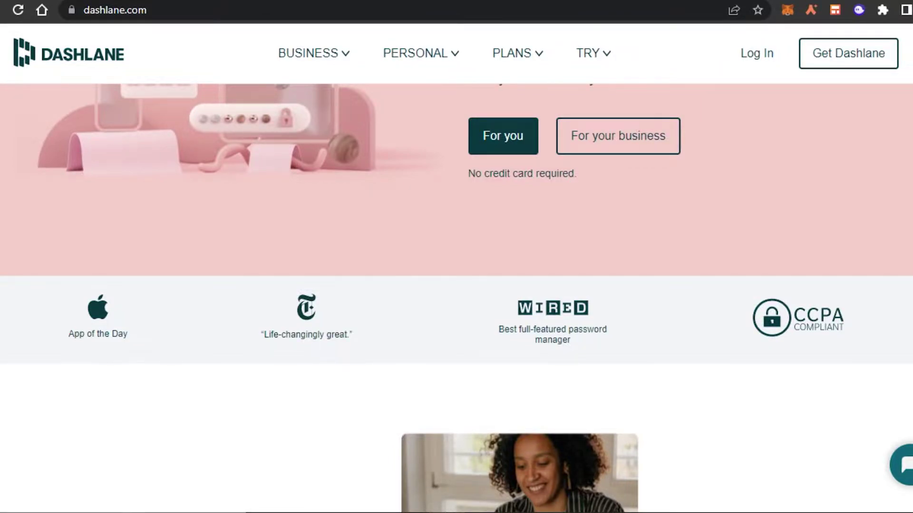
pyautogui.scroll(5, 456, 285)
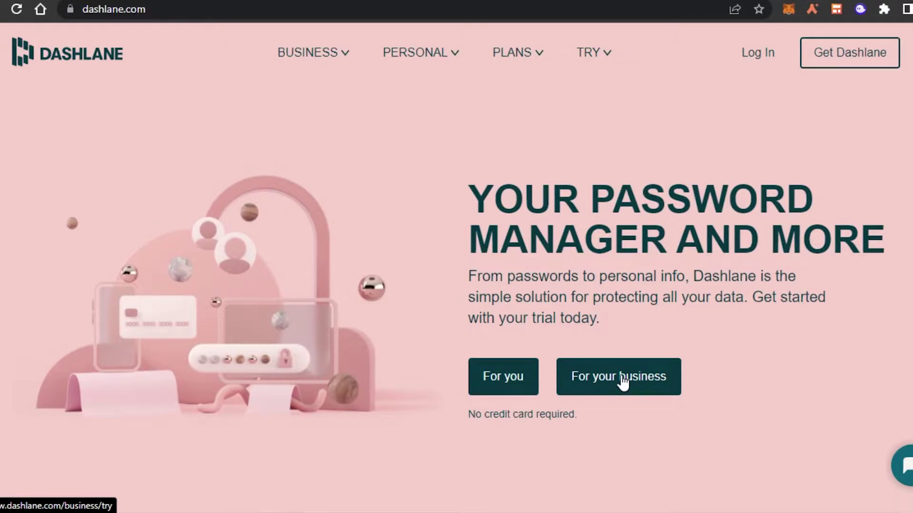
pyautogui.click(510, 388)
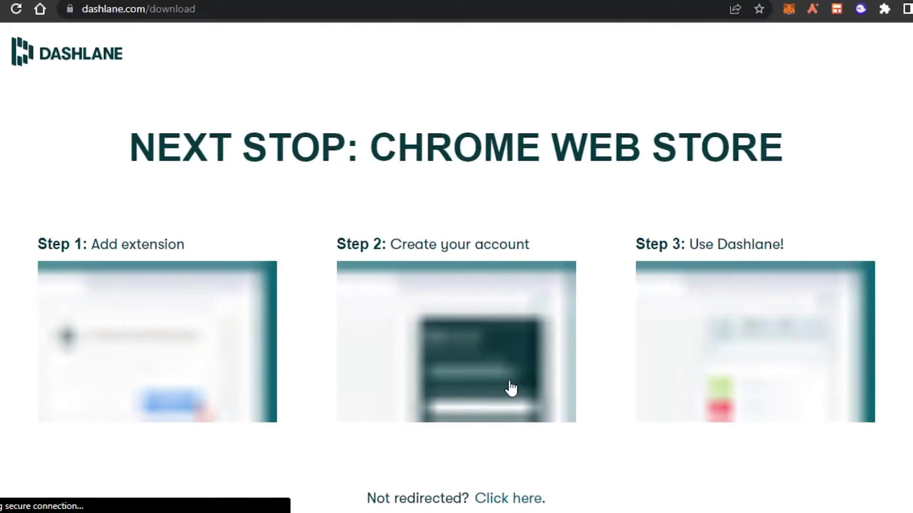
pyautogui.scroll(-1, 730, 281)
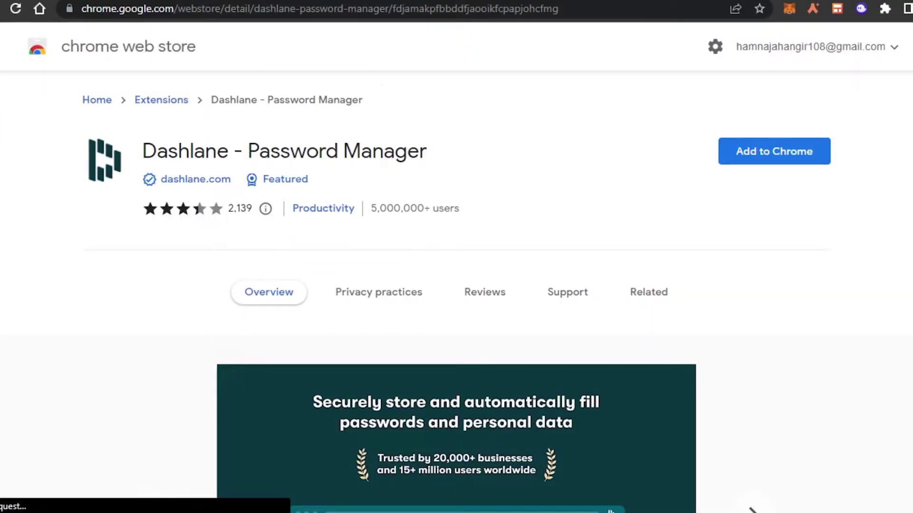
pyautogui.scroll(-3, 811, 220)
pyautogui.scroll(3, 811, 220)
# Add Dashlane - Password Manager to Chrome and confirm the extension permissions
pyautogui.click(815, 153)
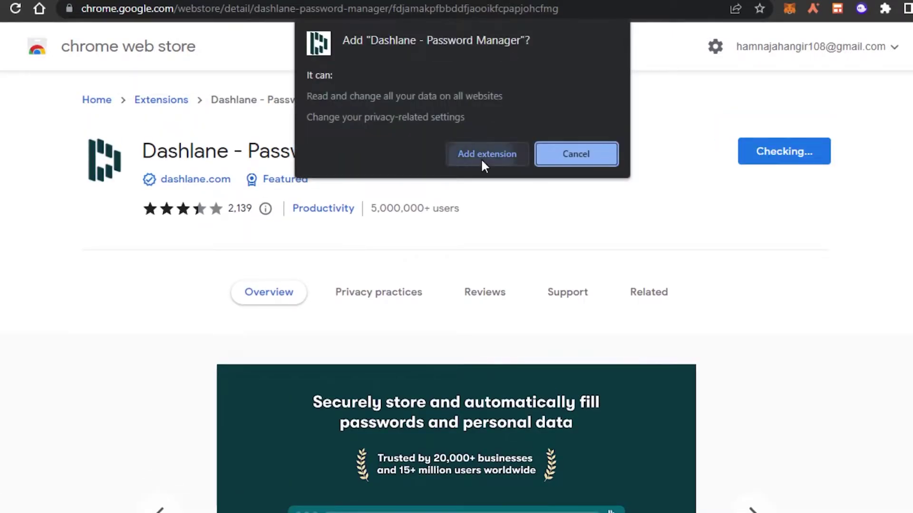
pyautogui.click(481, 158)
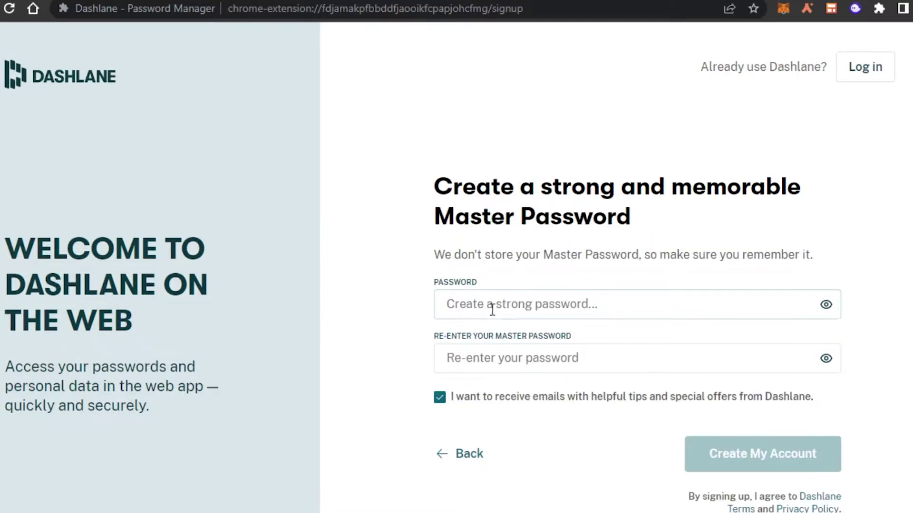
# Enter and confirm a master password, then create the Dashlane account
pyautogui.click(492, 309)
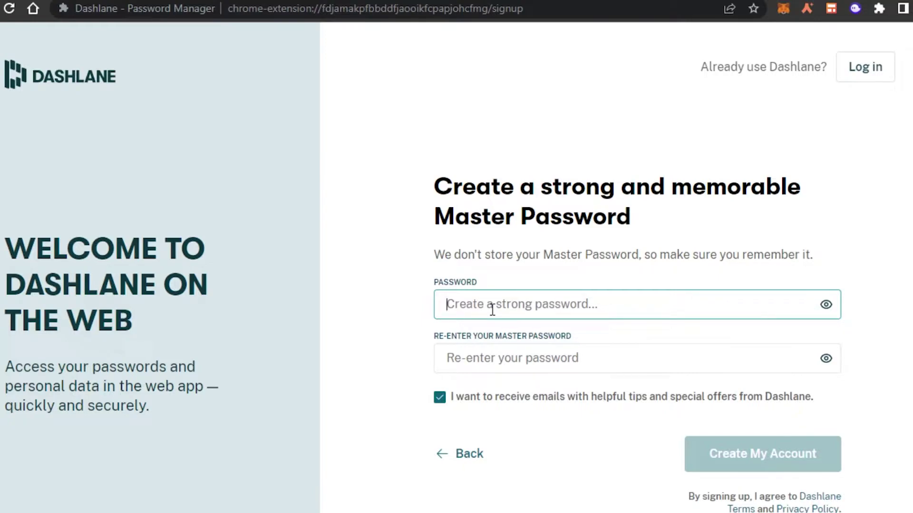
pyautogui.hotkey('ctrl', 'v')
pyautogui.press('Tab')
pyautogui.hotkey('ctrl', 'v')
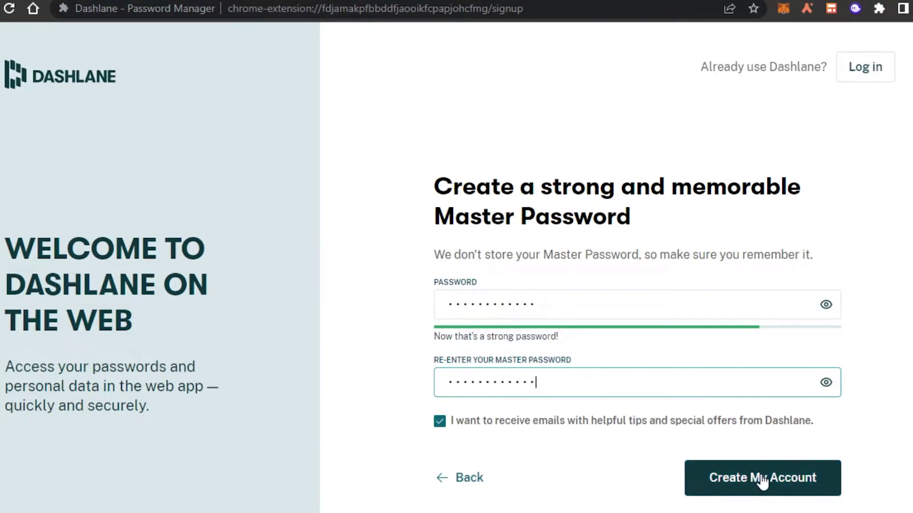
pyautogui.click(760, 478)
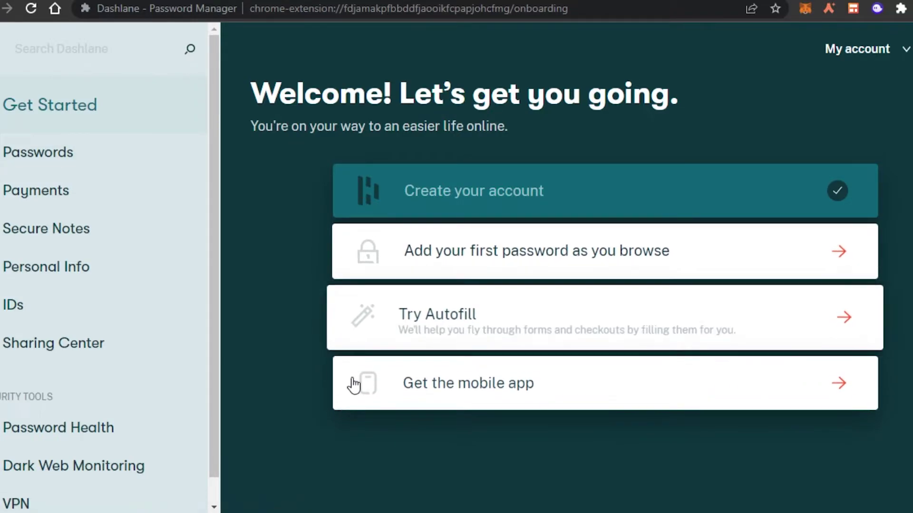
# Browse Passwords, Payments, Secure Notes, Personal Info, IDs and Sharing Center, ending on Passwords
pyautogui.click(125, 160)
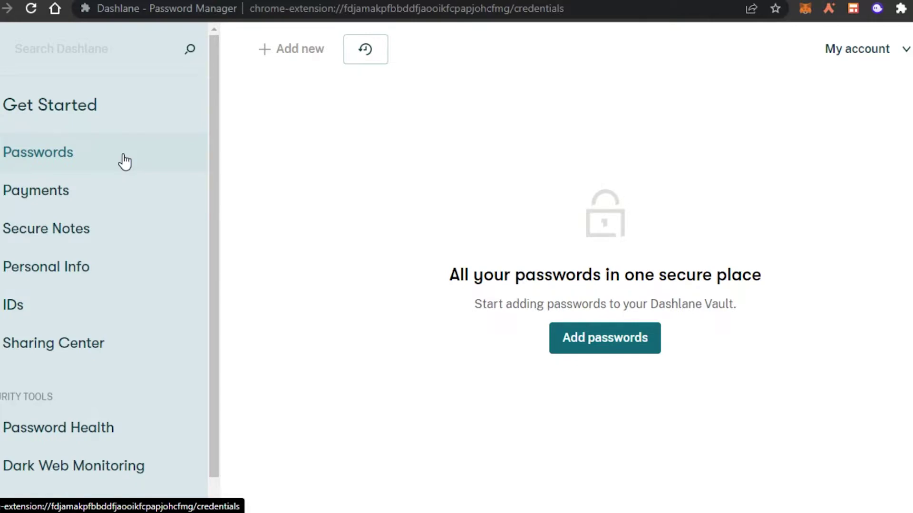
pyautogui.click(119, 194)
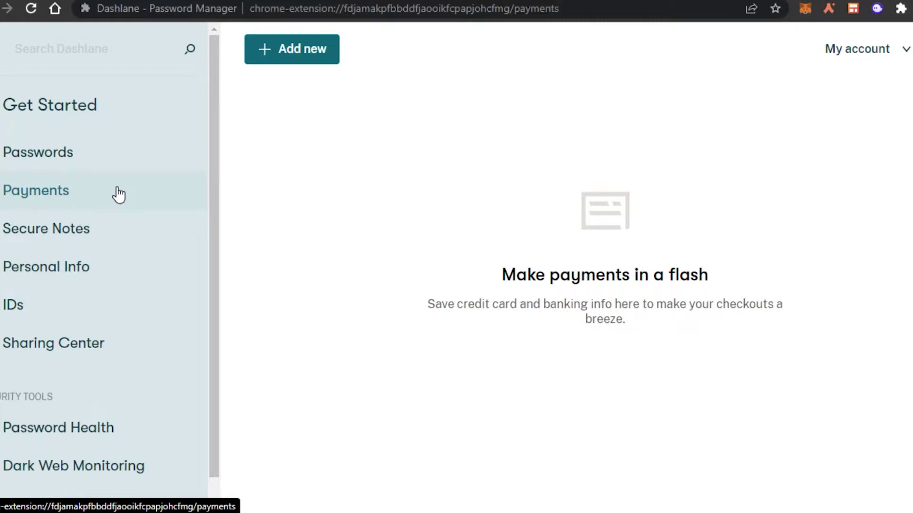
pyautogui.click(95, 237)
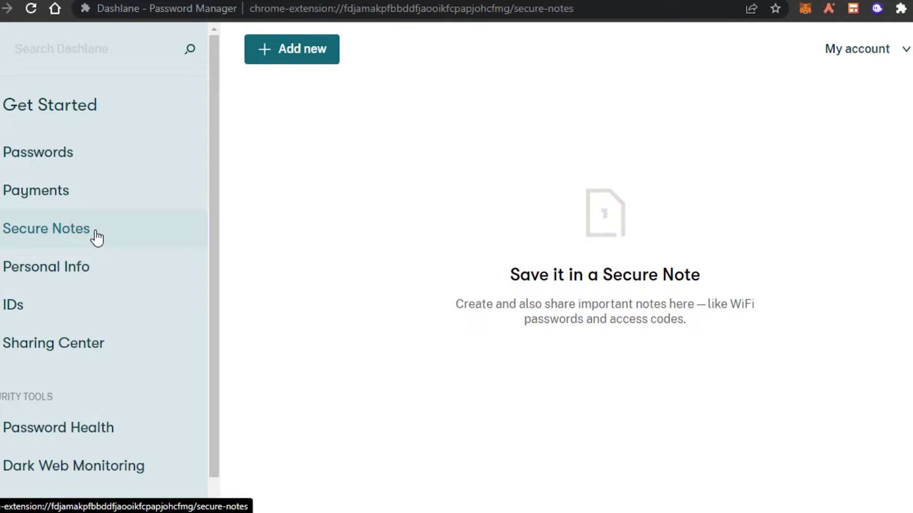
pyautogui.click(94, 257)
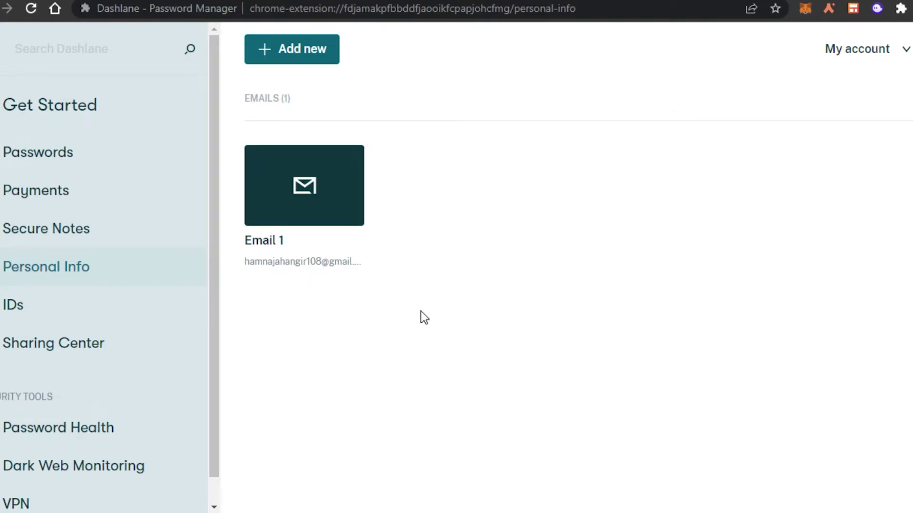
pyautogui.click(113, 305)
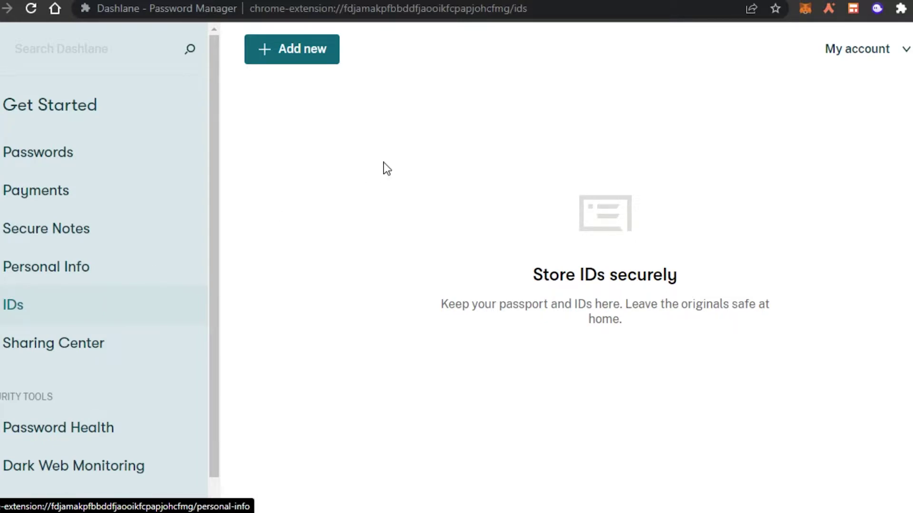
pyautogui.click(105, 363)
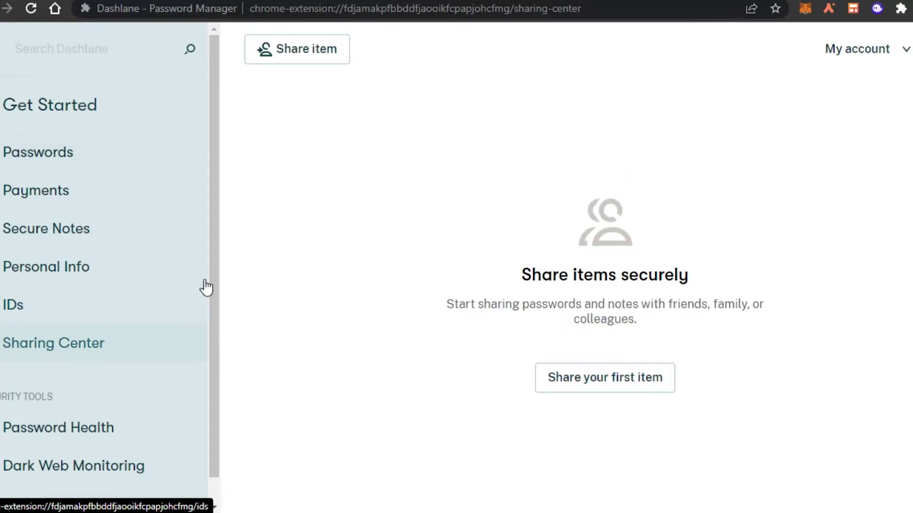
pyautogui.moveTo(212, 218); pyautogui.dragTo(208, 156)
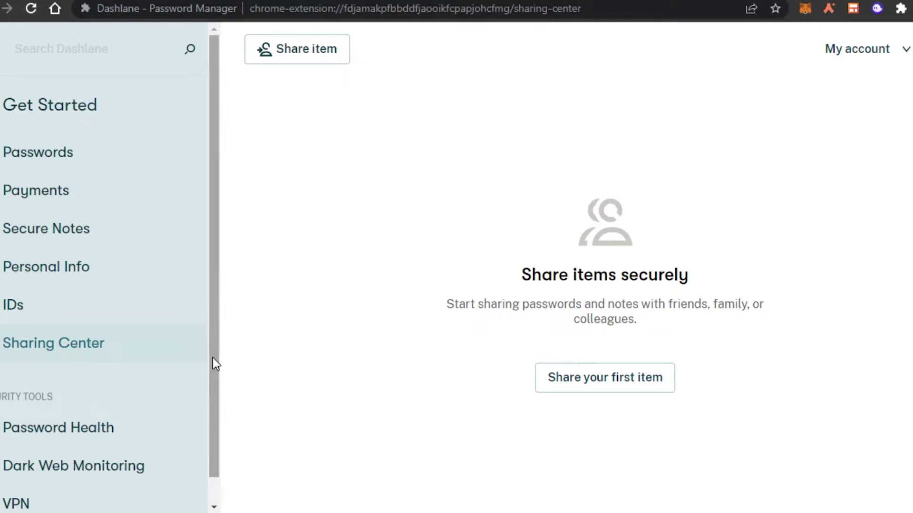
pyautogui.click(92, 173)
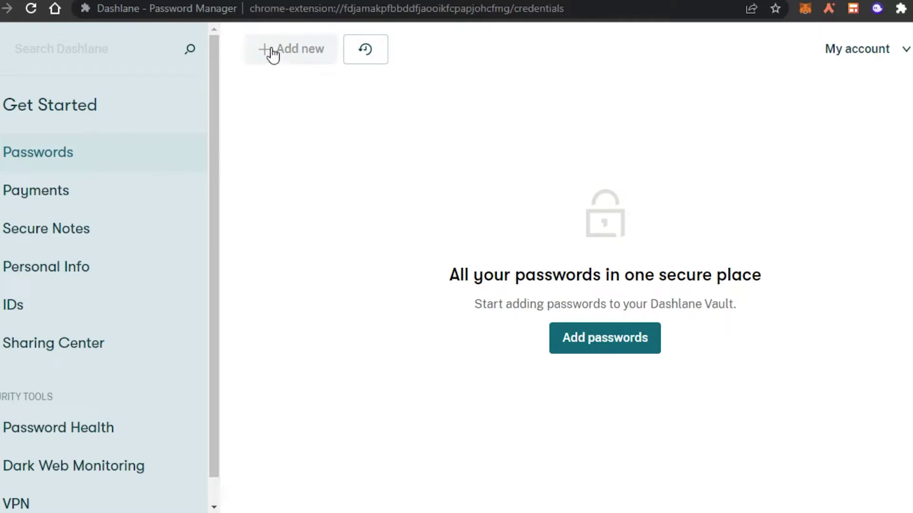
# Choose facebook.com as the first password to save and open its login page
pyautogui.click(617, 347)
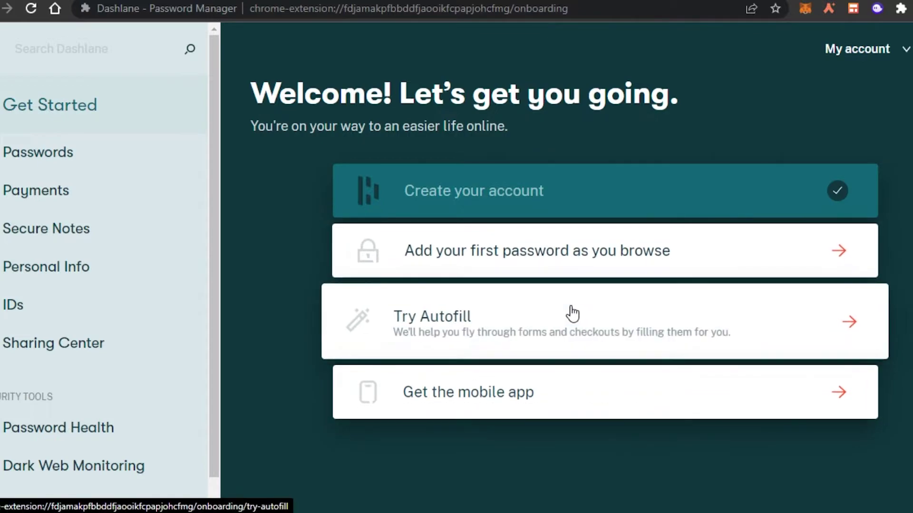
pyautogui.click(483, 250)
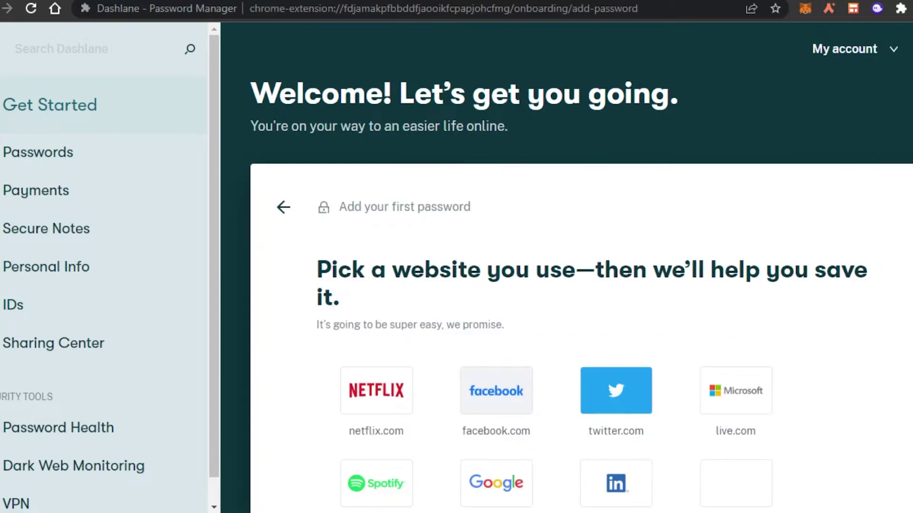
pyautogui.scroll(-3, 483, 251)
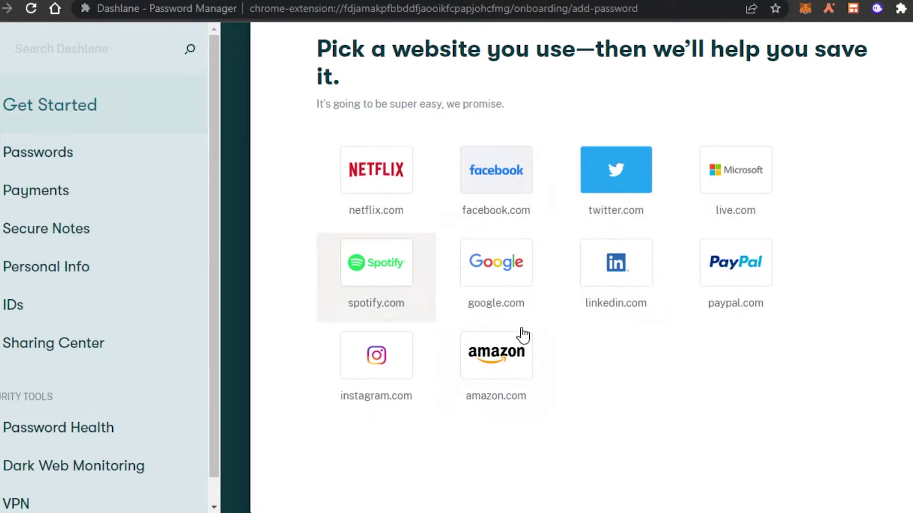
pyautogui.click(408, 359)
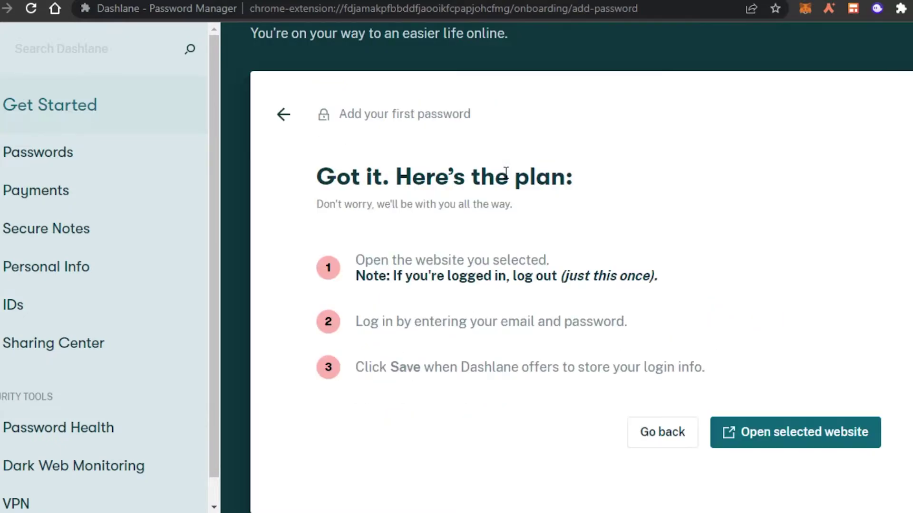
pyautogui.click(784, 434)
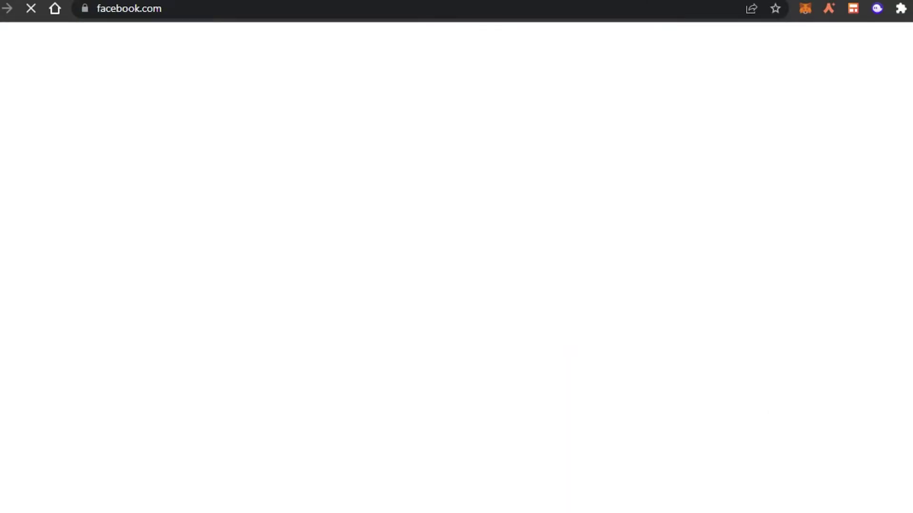
pyautogui.hotkey('ctrl', 'w')
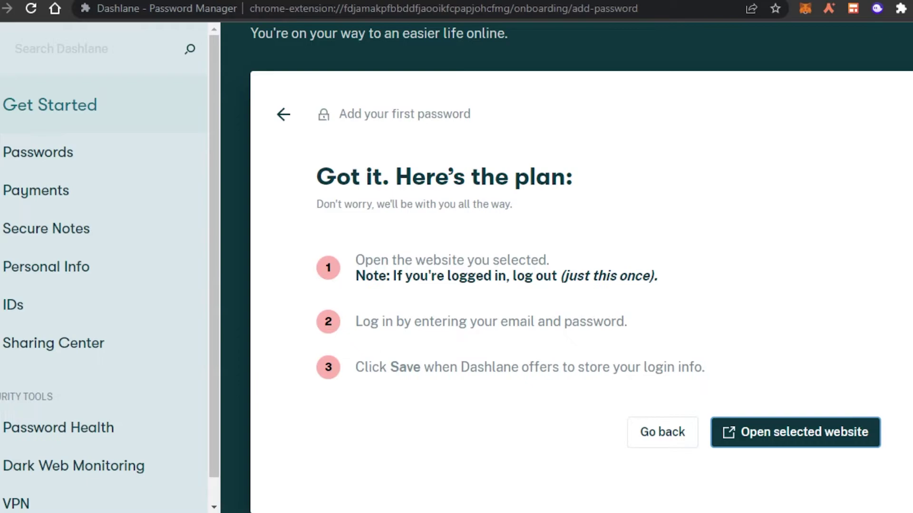
pyautogui.press('Return')
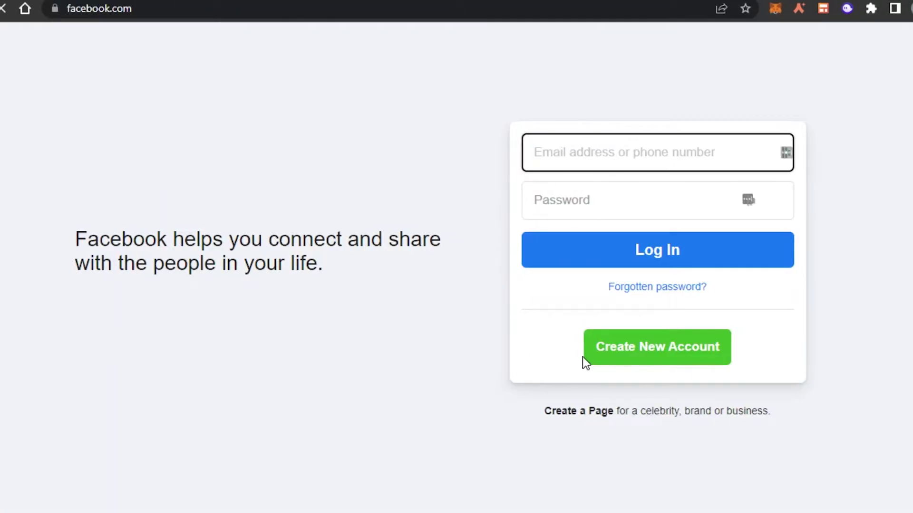
# Fill the Facebook login email from Dashlane's suggestion and start the password
pyautogui.click(579, 157)
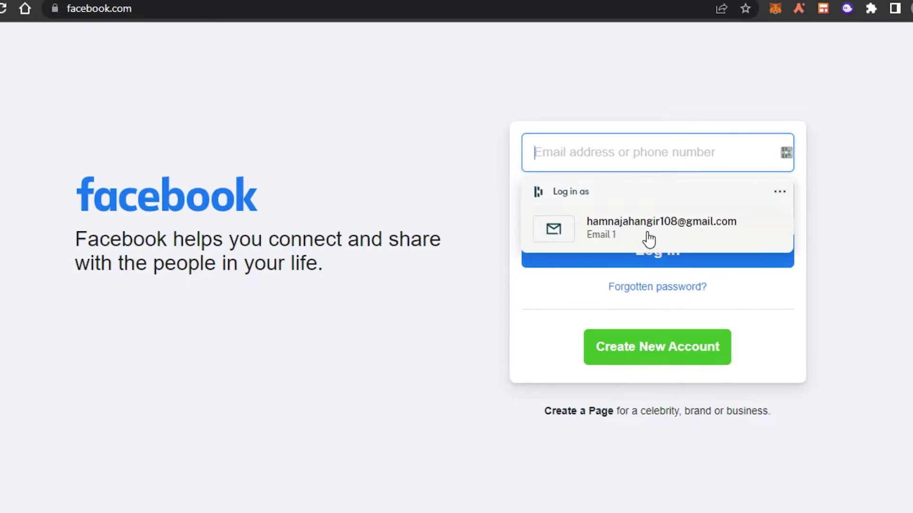
pyautogui.click(648, 233)
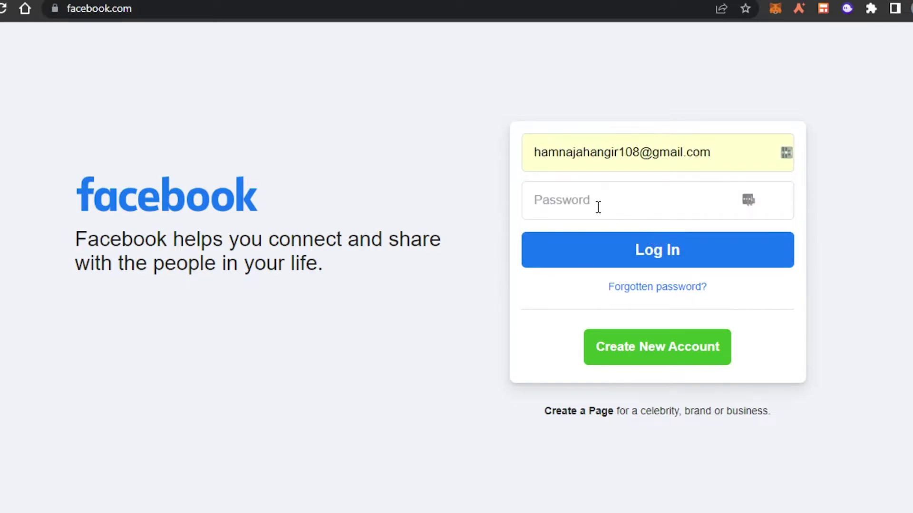
pyautogui.click(569, 195)
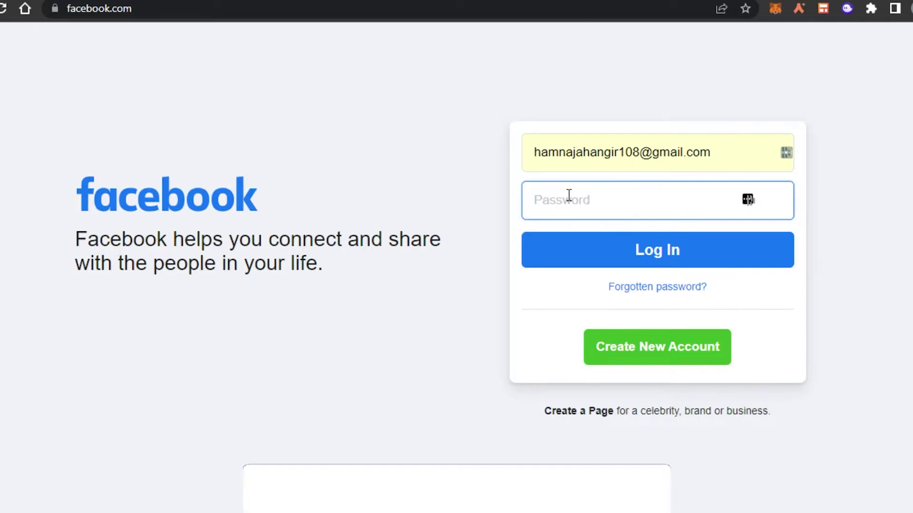
pyautogui.write('a')
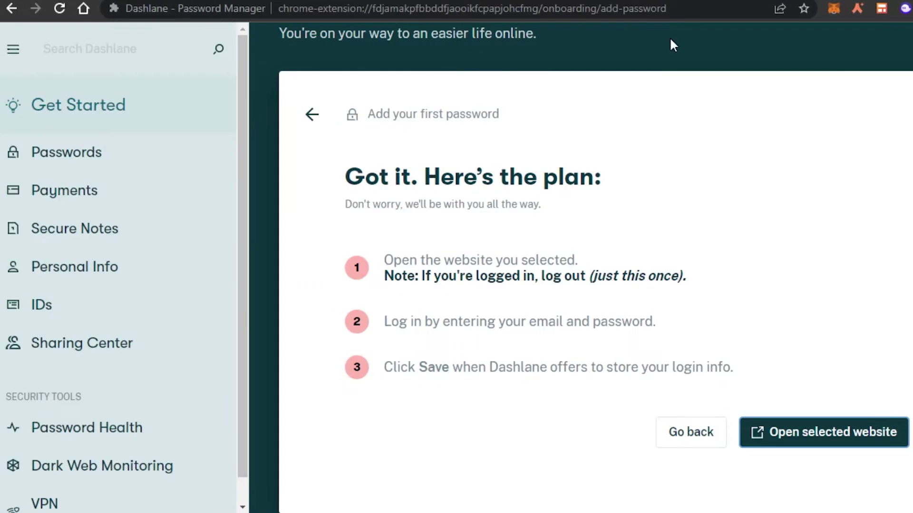
# Check Chrome's extensions menu without pinning Dashlane, then finish typing the Facebook password
pyautogui.click(844, 8)
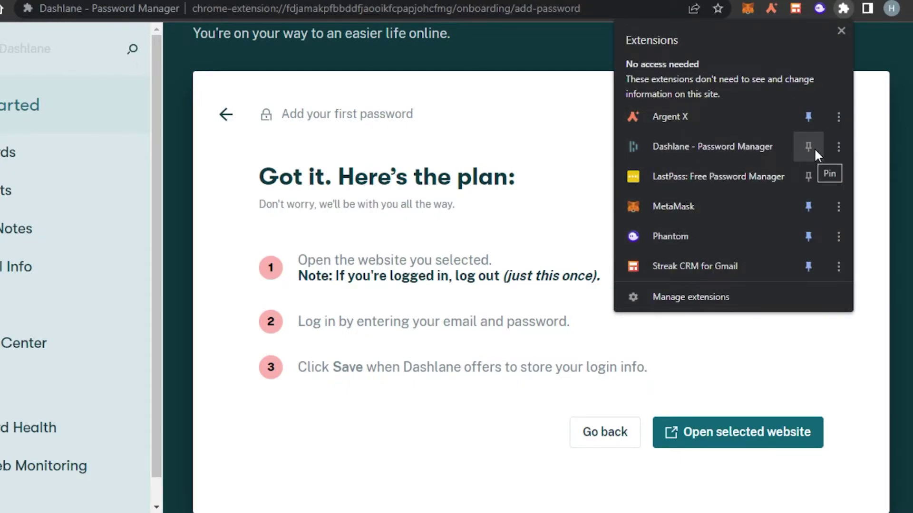
pyautogui.click(516, 76)
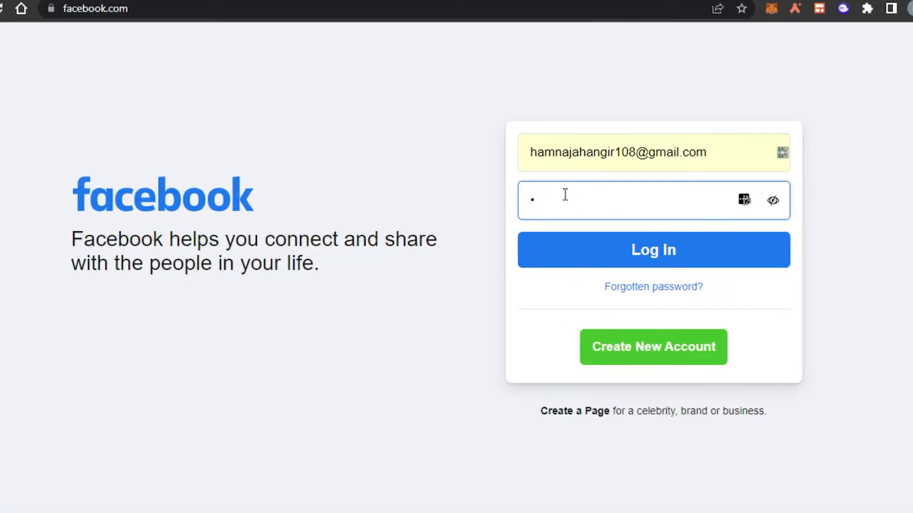
pyautogui.write('••••')
pyautogui.write('•••••••••••')
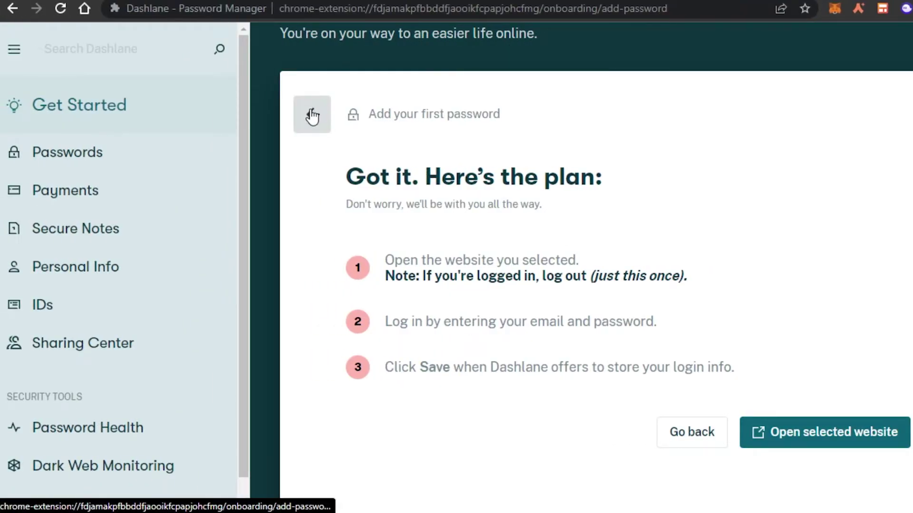
# Return to the Passwords list, start a new entry, then close it unsaved
pyautogui.click(317, 102)
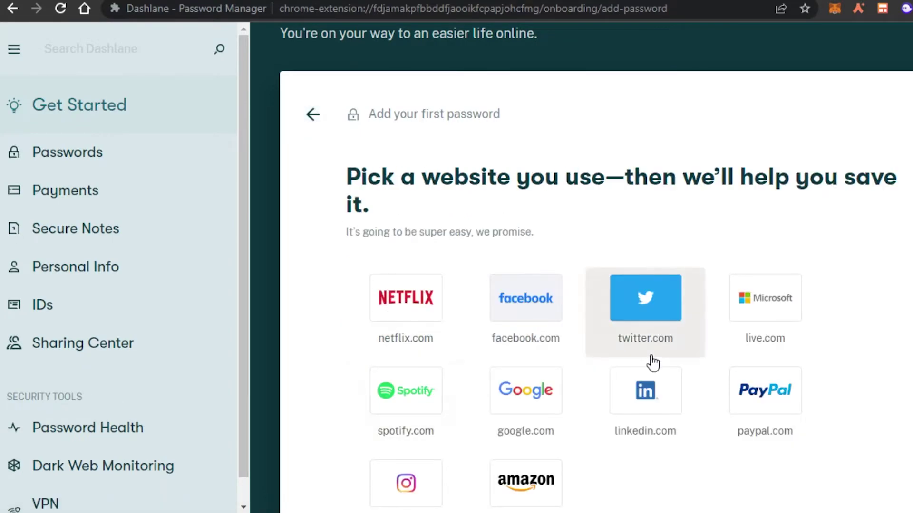
pyautogui.scroll(-3, 594, 267)
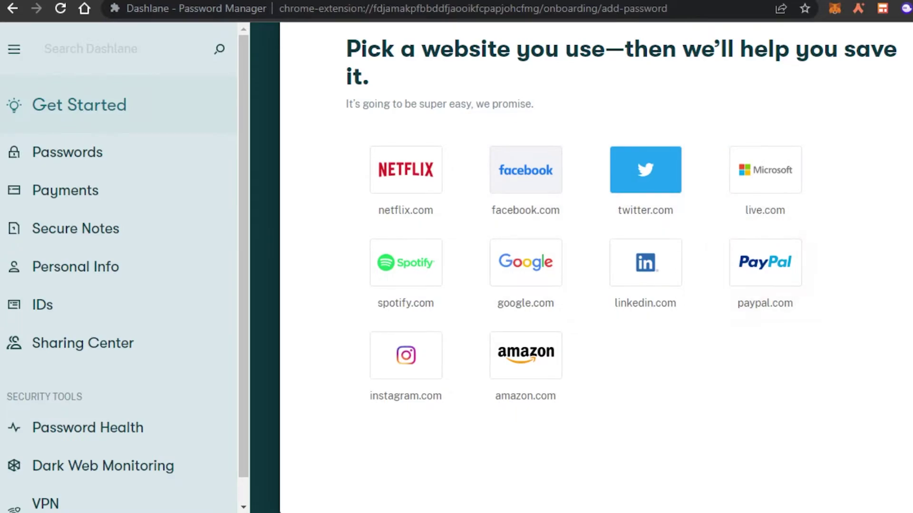
pyautogui.scroll(5, 603, 352)
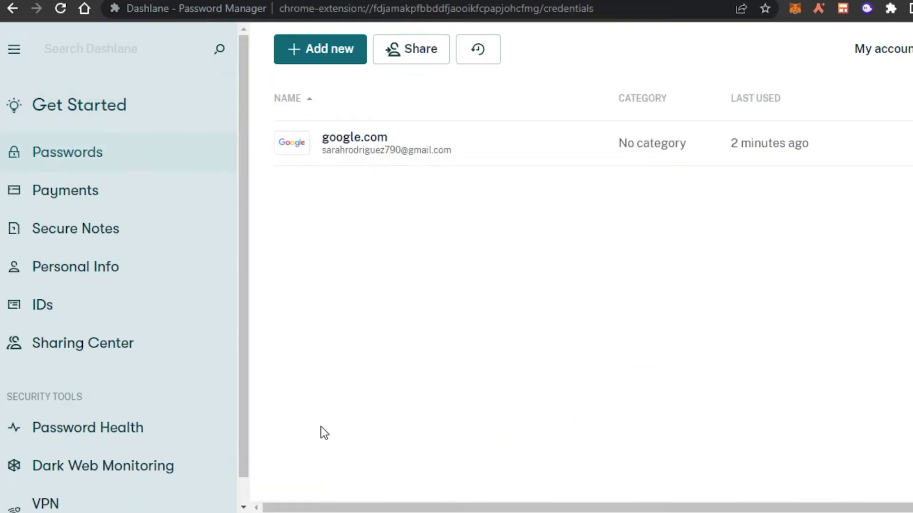
pyautogui.click(337, 48)
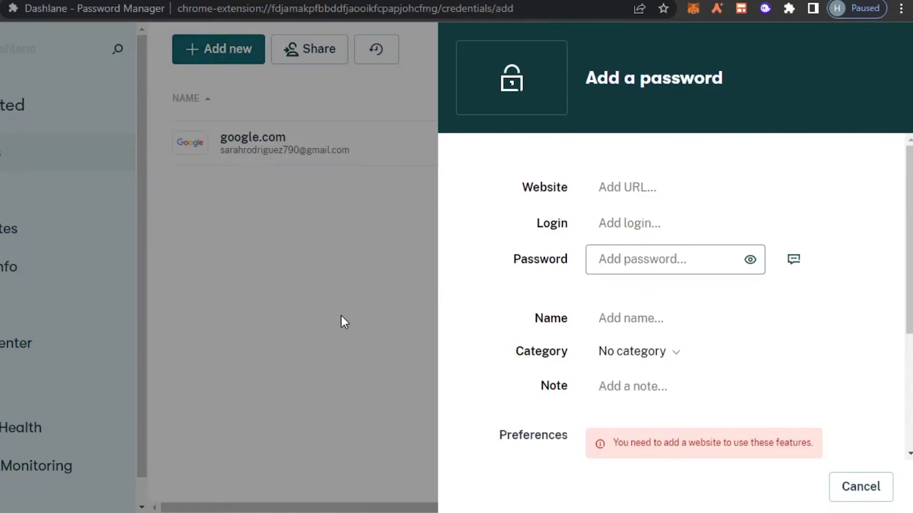
pyautogui.click(620, 180)
pyautogui.click(602, 223)
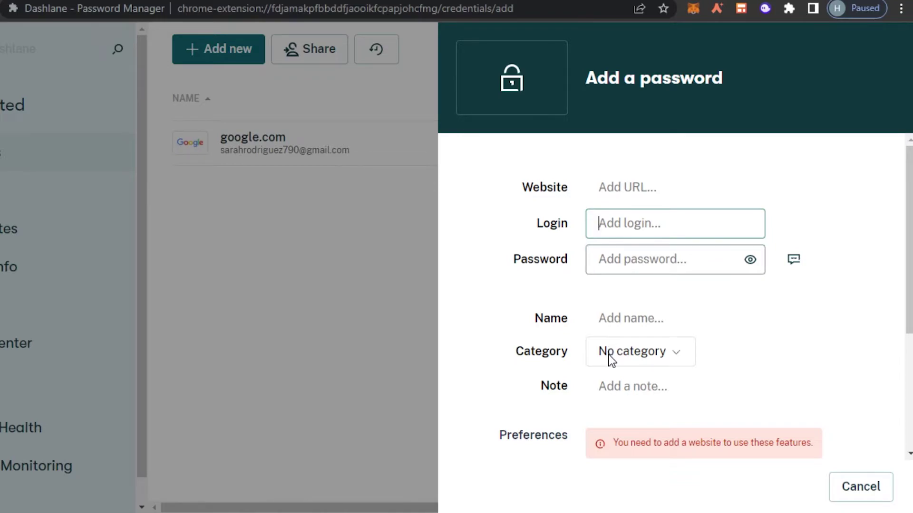
pyautogui.click(469, 369)
pyautogui.click(378, 338)
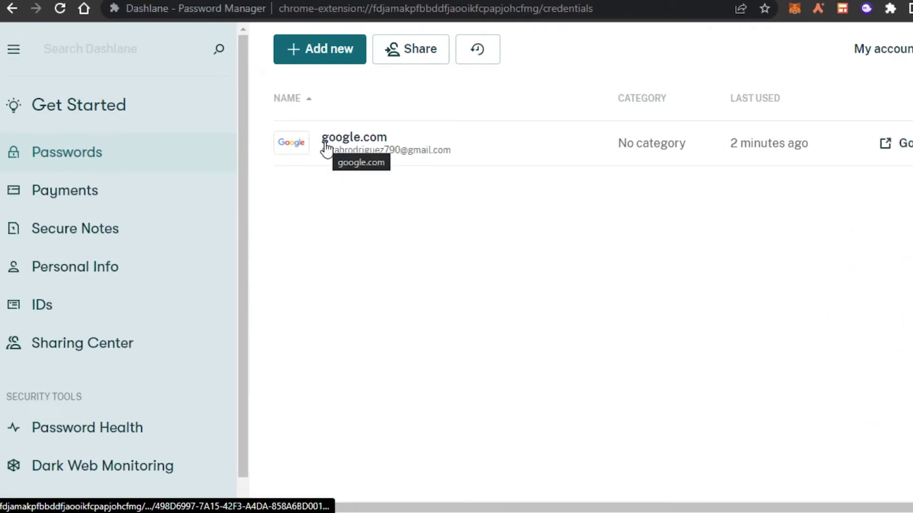
# Start a new credit/debit card with the cardholder's name and the card number
pyautogui.click(187, 193)
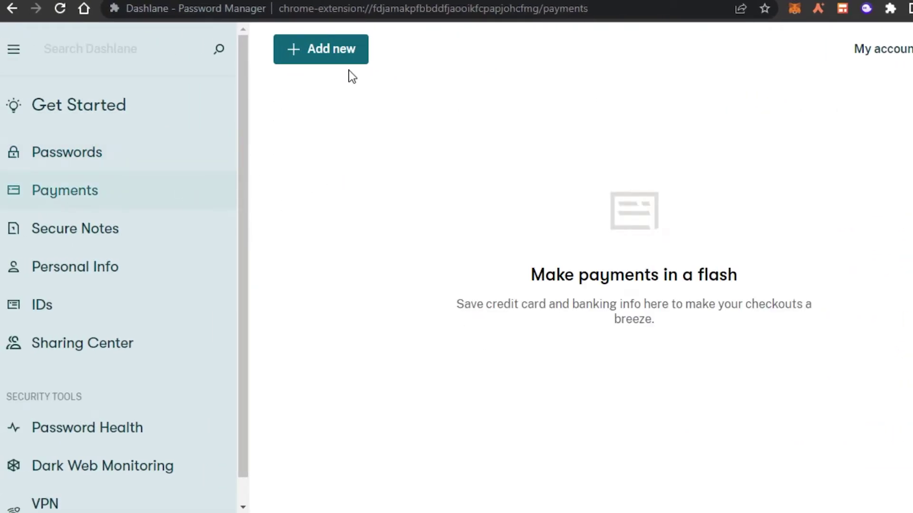
pyautogui.click(328, 49)
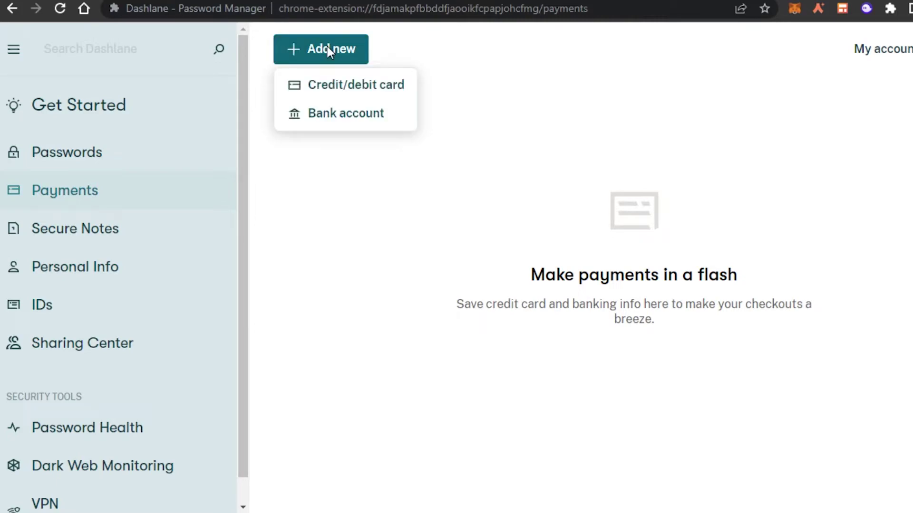
pyautogui.click(340, 95)
pyautogui.click(645, 185)
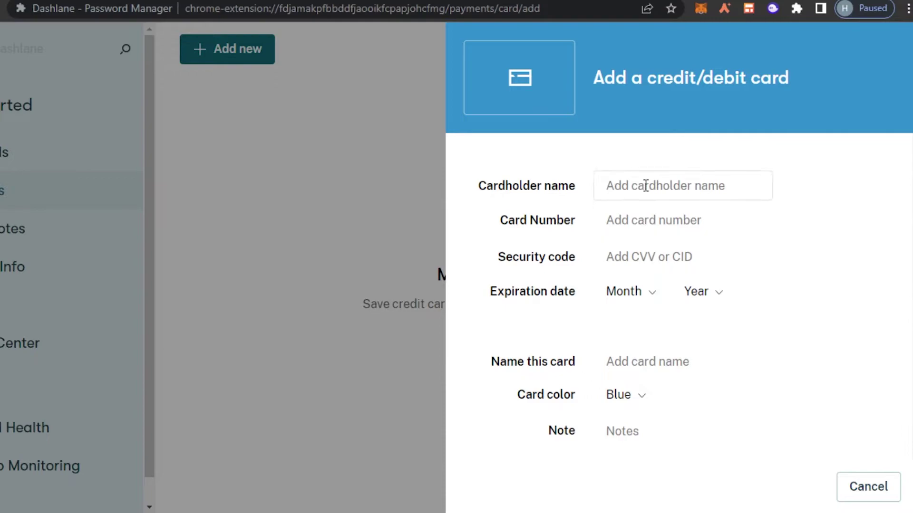
pyautogui.write('sarah')
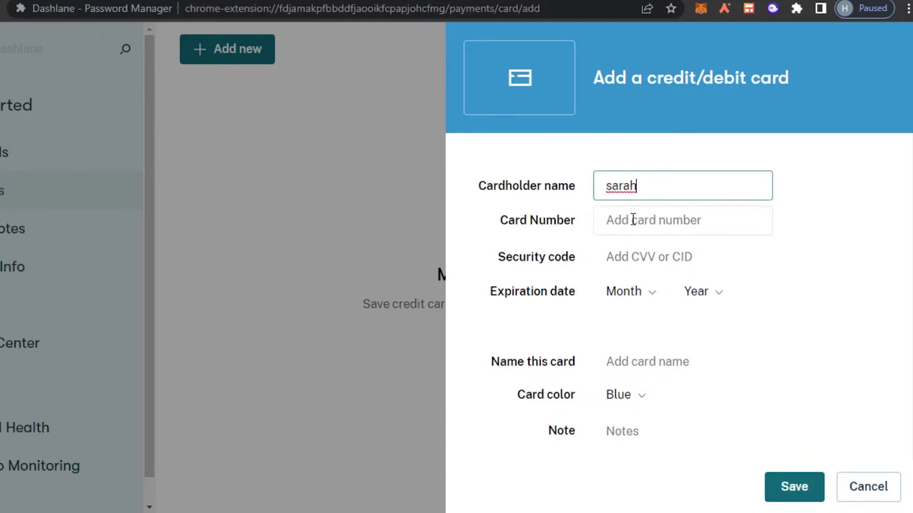
pyautogui.click(633, 219)
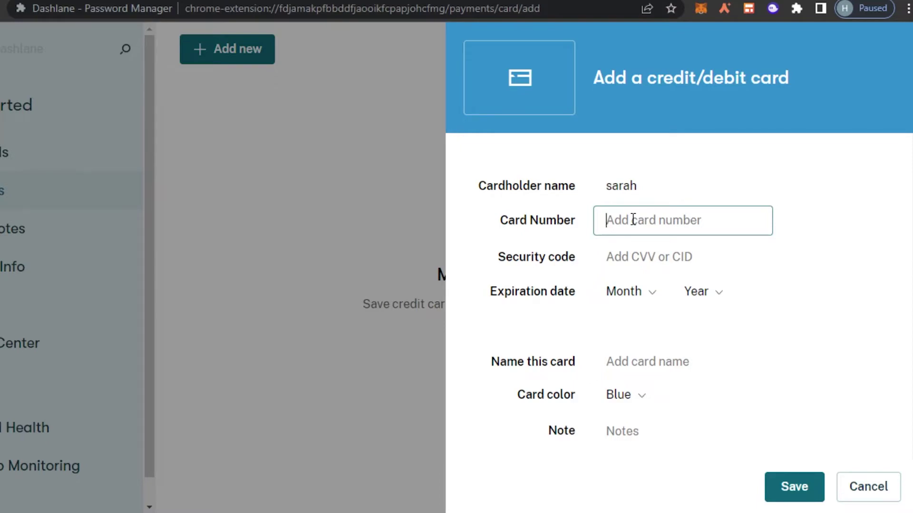
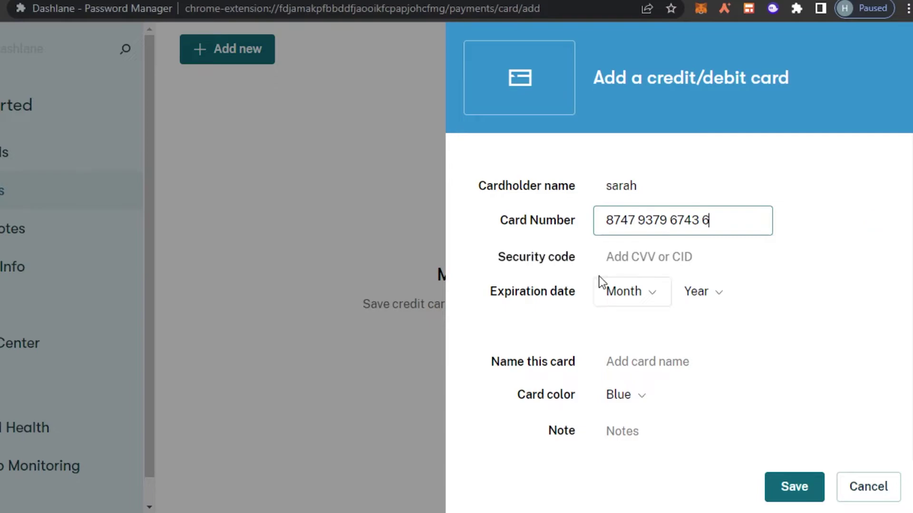
pyautogui.click(813, 230)
# Enter the security code, name the card 'master', make it Gold and save
pyautogui.click(653, 256)
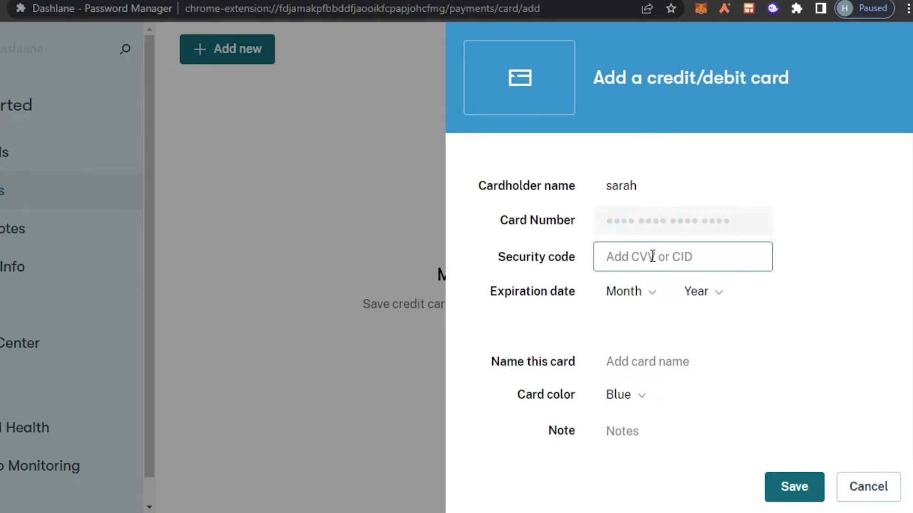
pyautogui.write('0000')
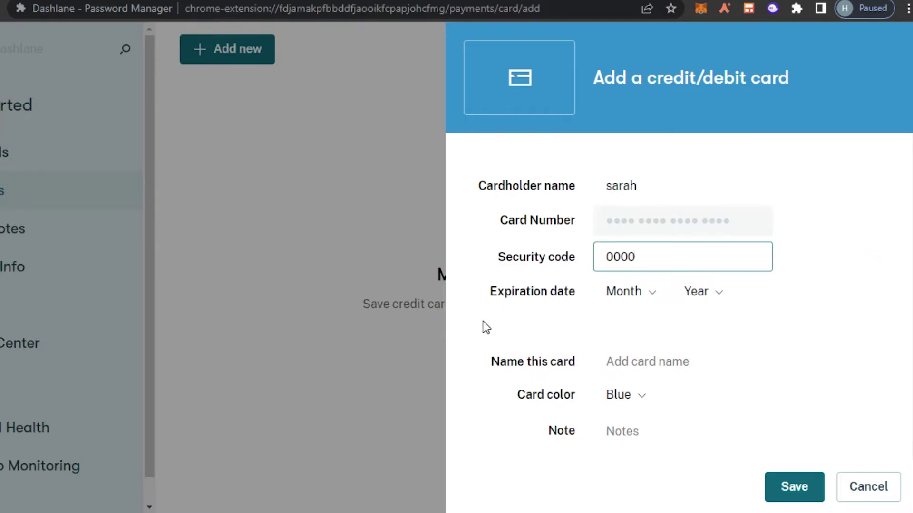
pyautogui.click(620, 369)
pyautogui.write('master')
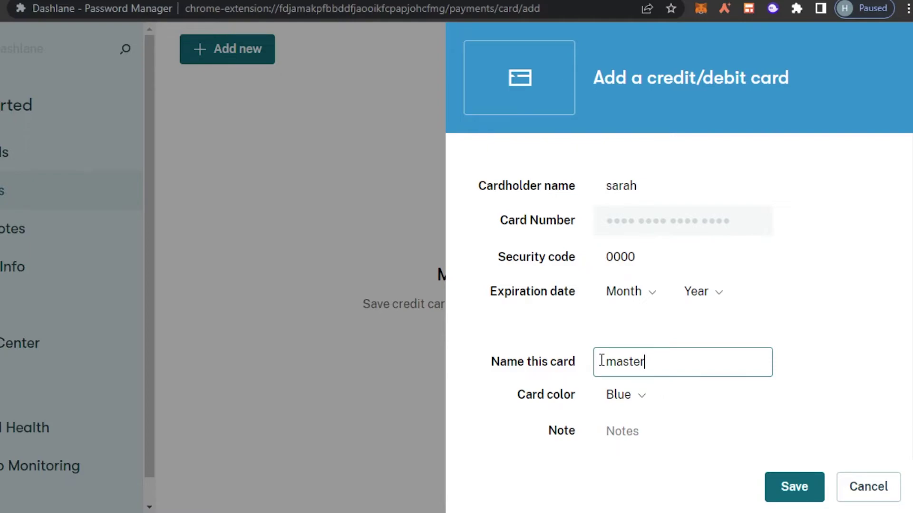
pyautogui.click(615, 398)
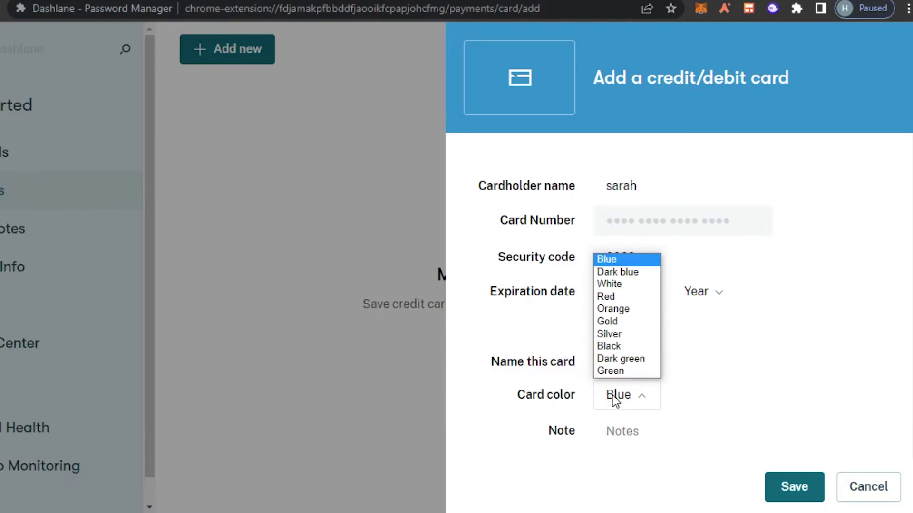
pyautogui.click(619, 326)
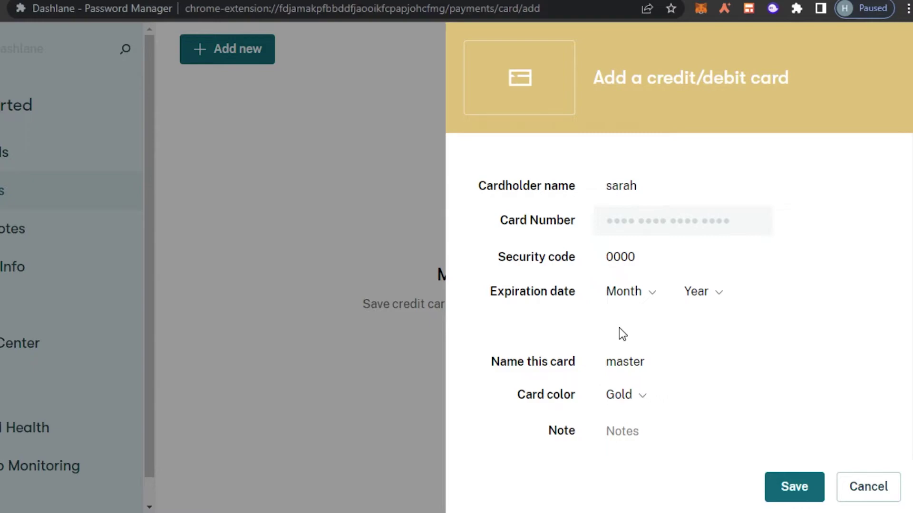
pyautogui.click(798, 489)
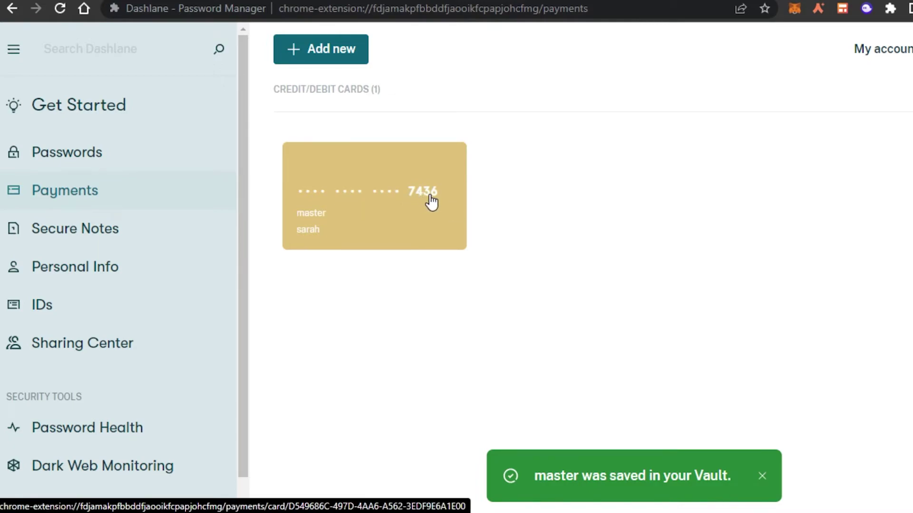
# Start a second credit/debit card, then move to Secure Notes
pyautogui.click(331, 49)
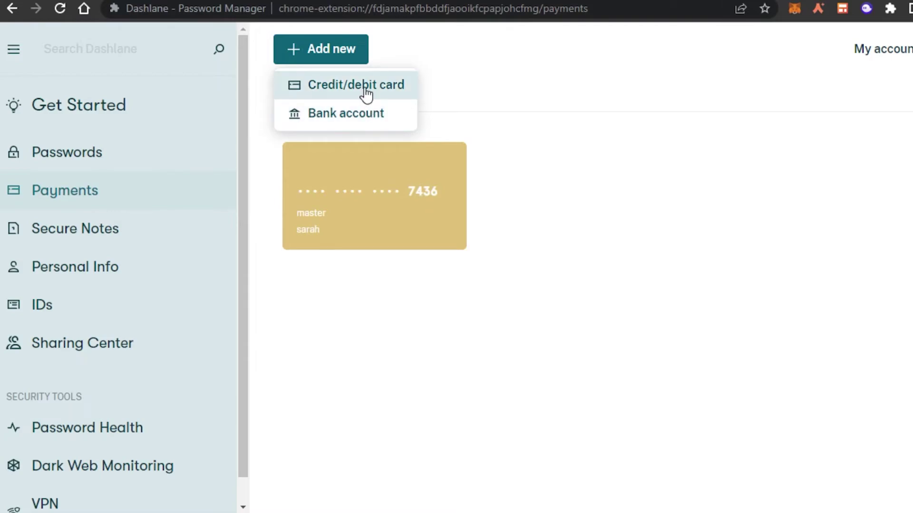
pyautogui.click(366, 94)
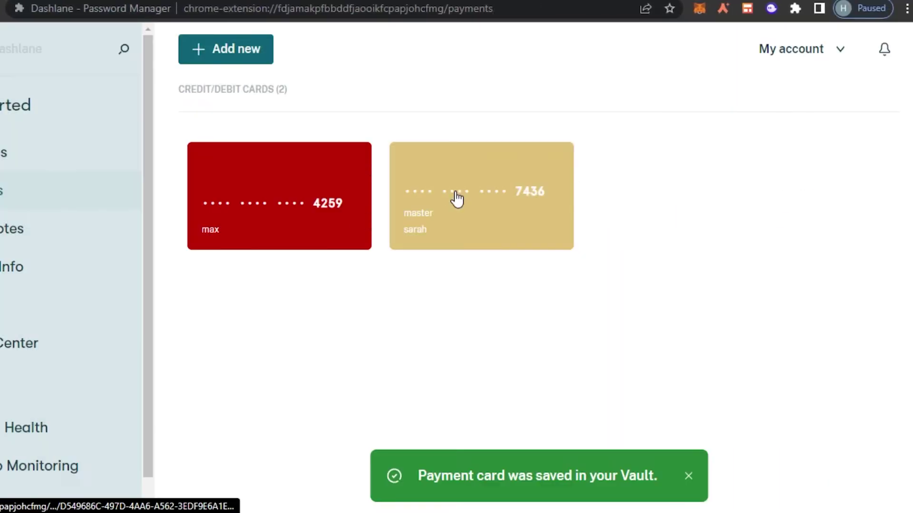
pyautogui.click(12, 228)
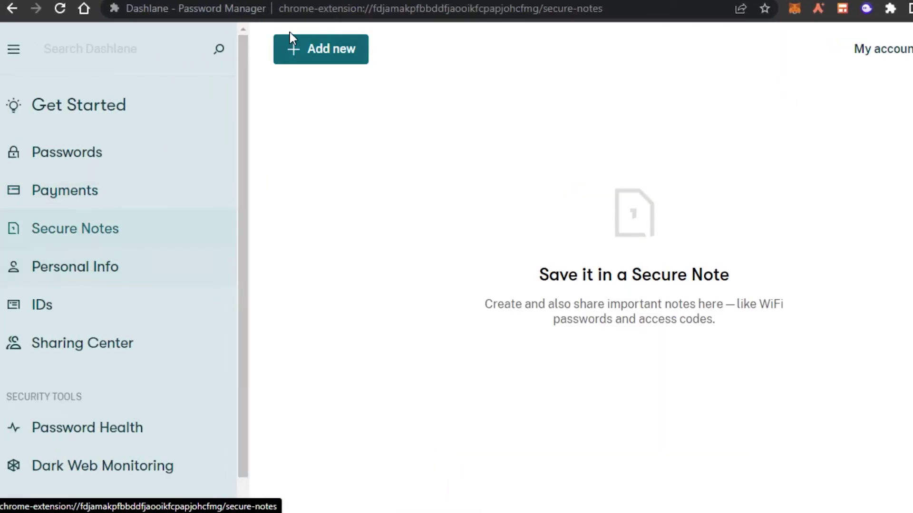
# Save a secure note titled 'New' with placeholder text, then view Personal Info
pyautogui.click(344, 46)
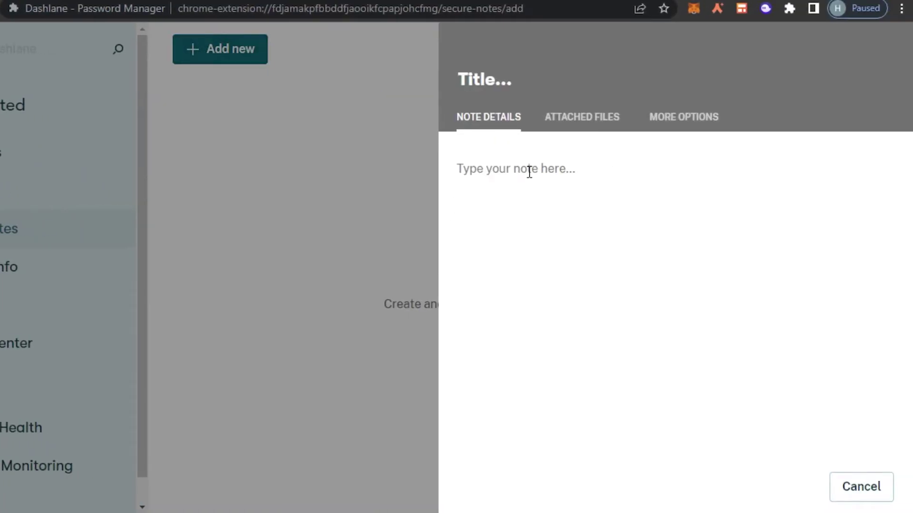
pyautogui.write('dnbfjhbfdbngx ncdksbf b')
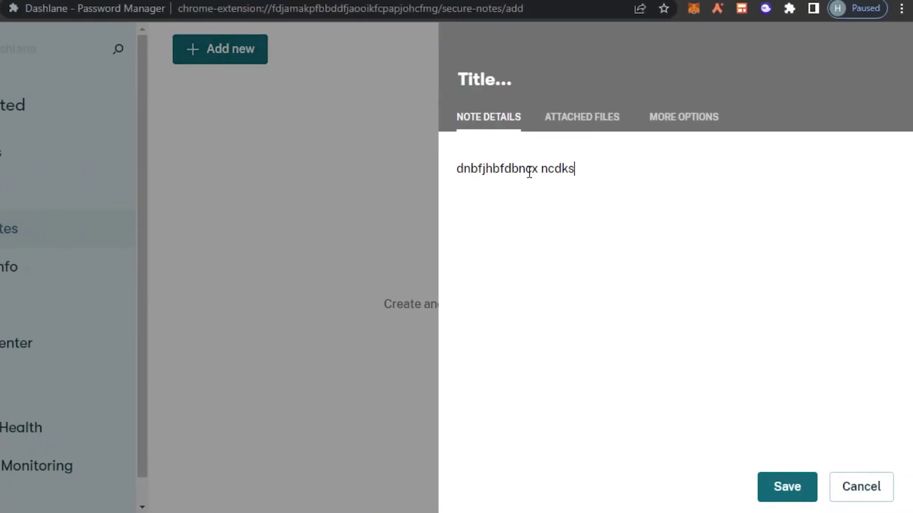
pyautogui.write('ab  bcj c')
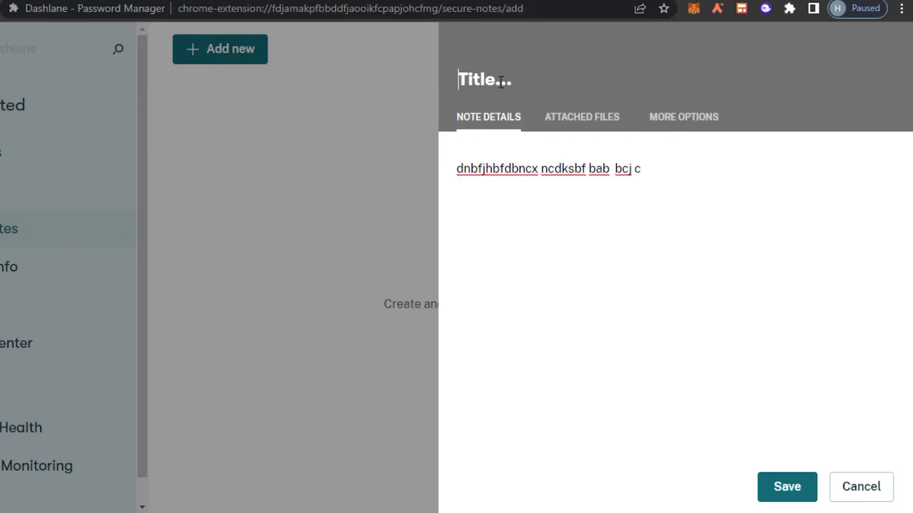
pyautogui.write('New')
pyautogui.click(793, 487)
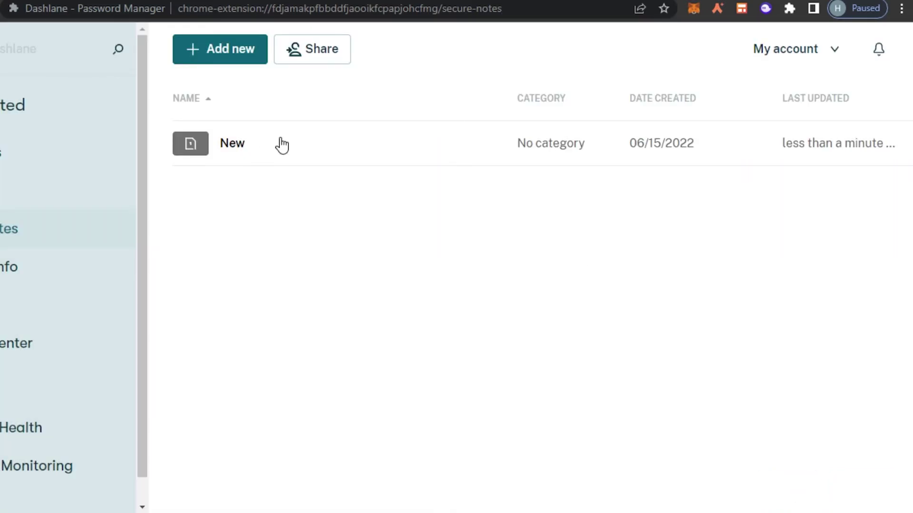
pyautogui.click(82, 268)
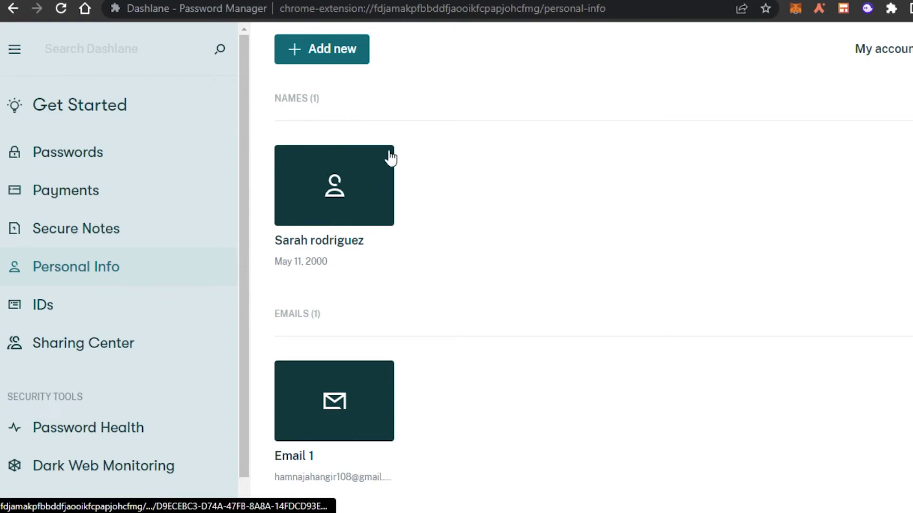
# In Personal Info, open Add new to list Name, Email, Phone number, Address, Company and Website
pyautogui.scroll(-1, 241, 373)
pyautogui.scroll(1, 243, 333)
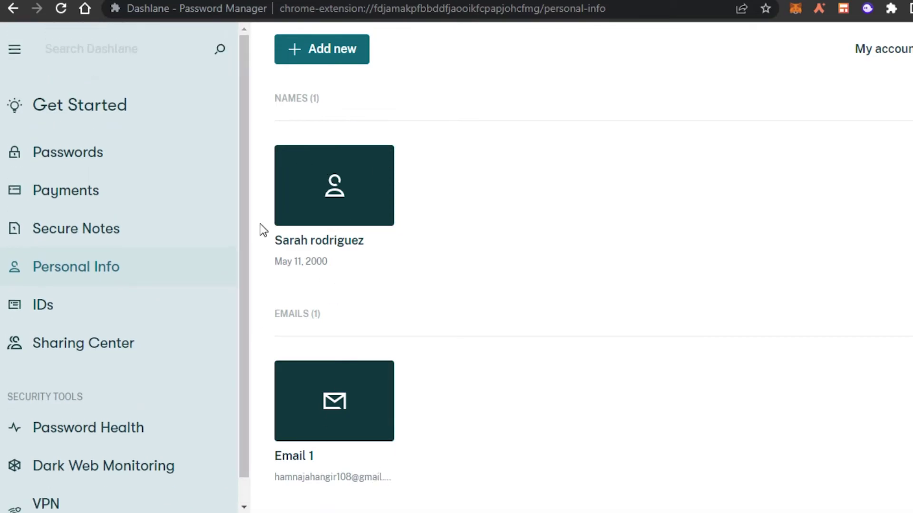
pyautogui.click(339, 57)
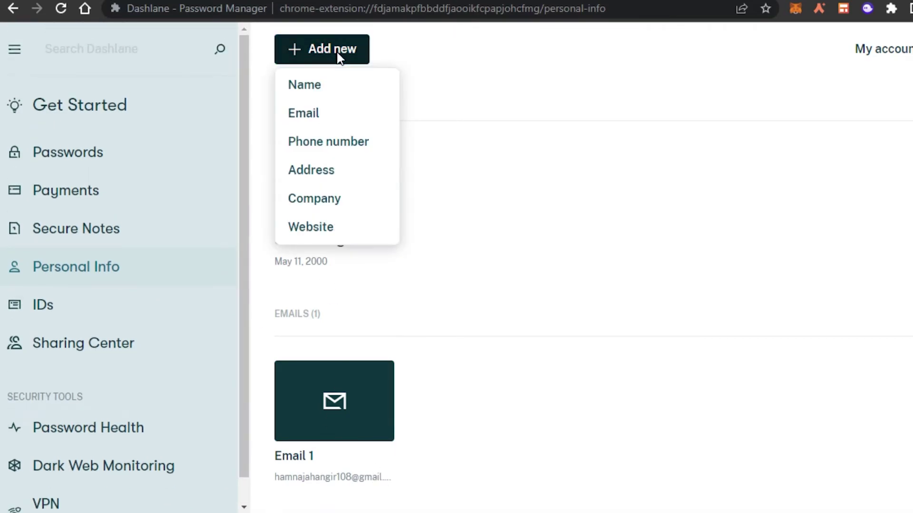
# Start a new Name entry with title Miss and fill in first, middle and last names
pyautogui.click(314, 91)
pyautogui.click(633, 188)
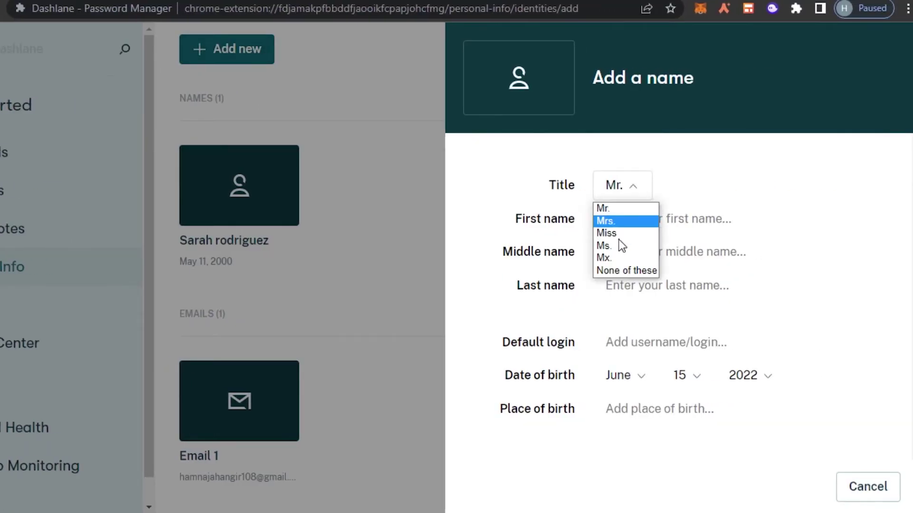
pyautogui.click(618, 233)
pyautogui.click(659, 230)
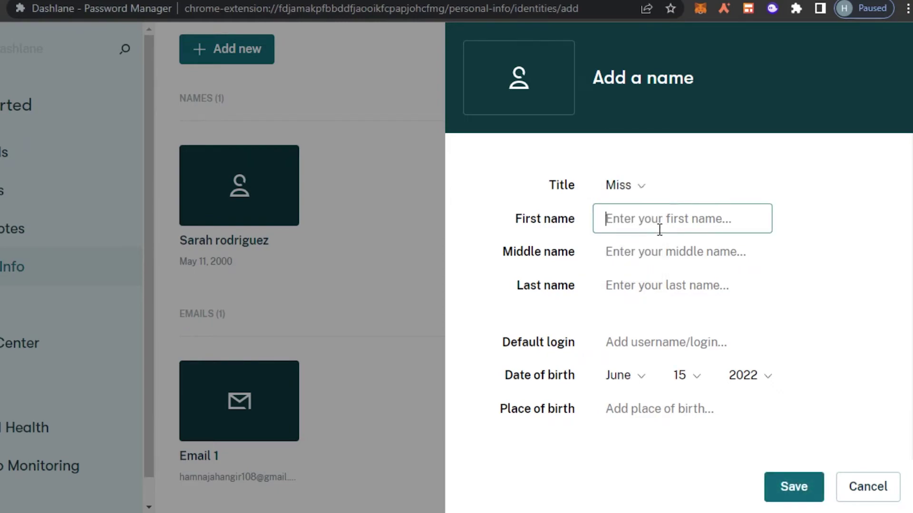
pyautogui.click(654, 263)
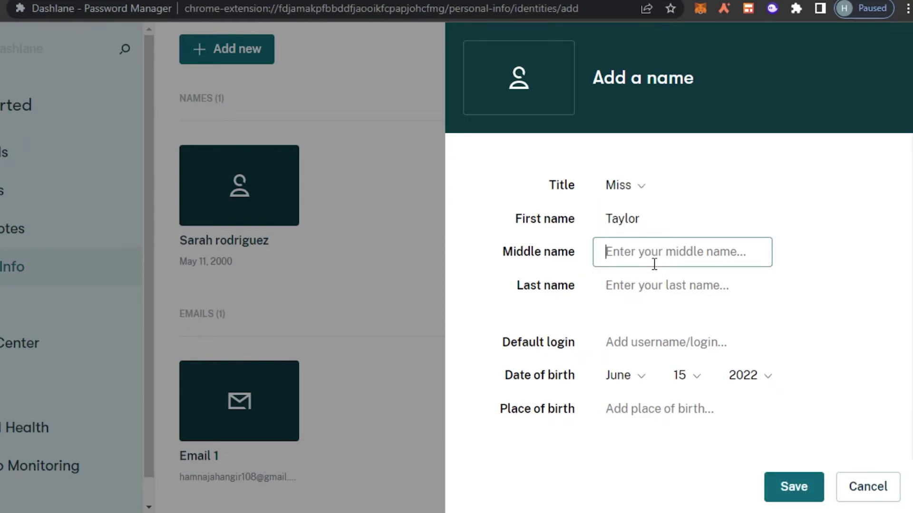
pyautogui.write('m')
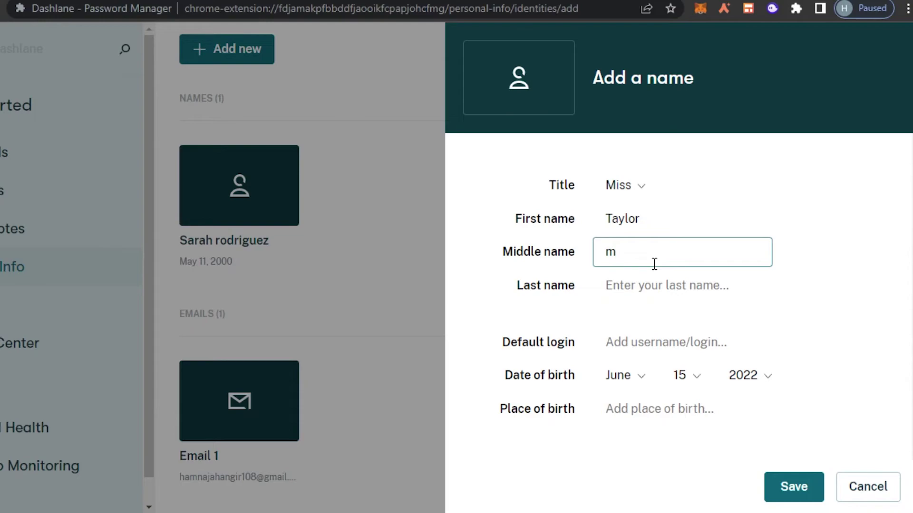
pyautogui.press('BackSpace')
pyautogui.press('Tab')
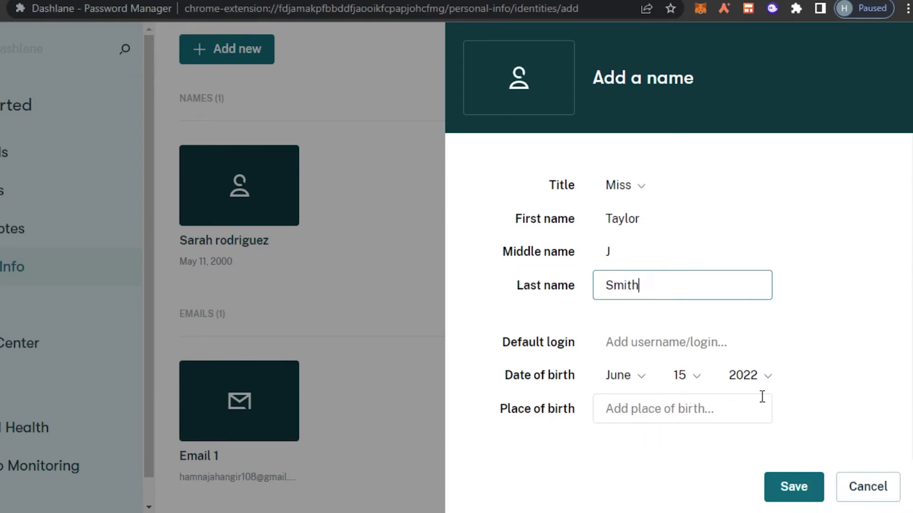
# Set the birth year to 2000 and save the name entry
pyautogui.click(763, 376)
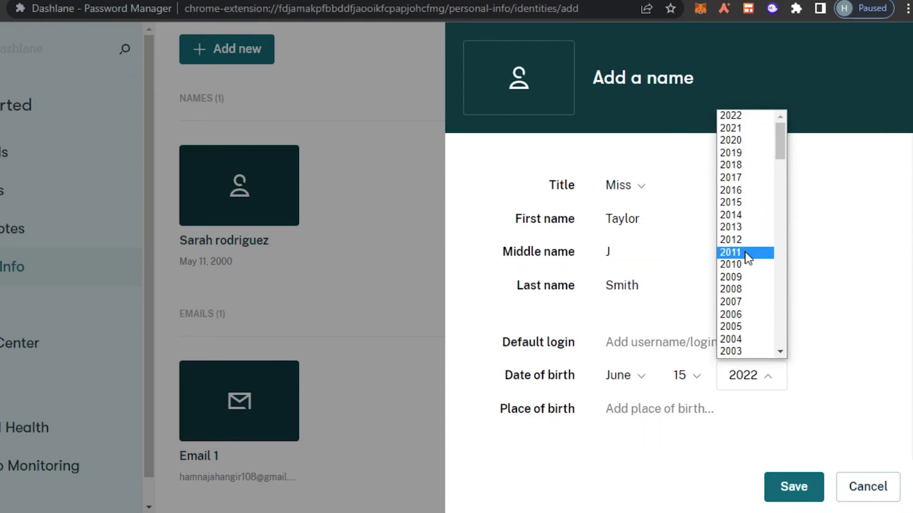
pyautogui.scroll(-3, 748, 257)
pyautogui.click(732, 289)
pyautogui.click(793, 487)
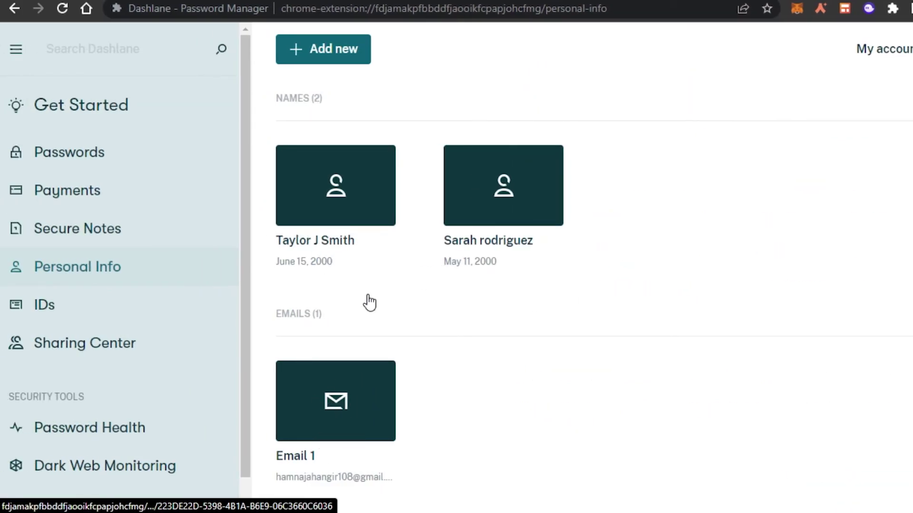
# Switch to the empty IDs section and bring up its list of ID types to add
pyautogui.click(346, 55)
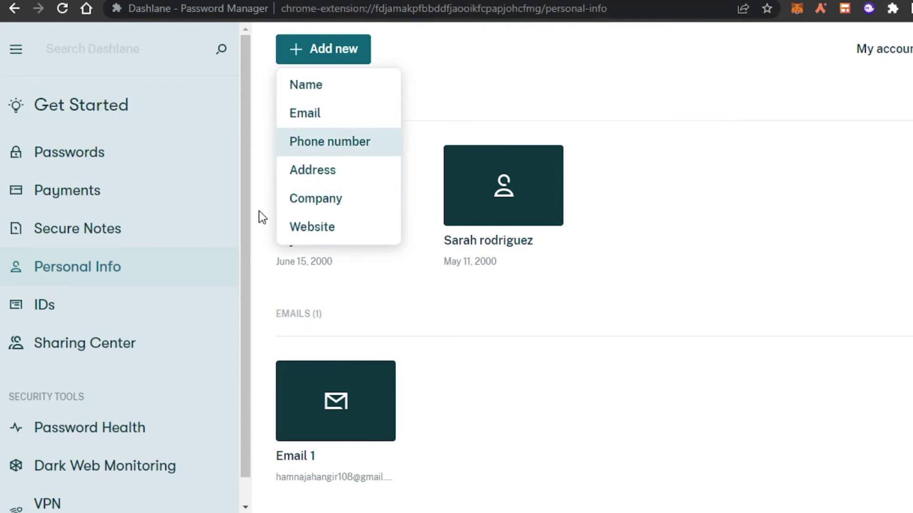
pyautogui.press('Escape')
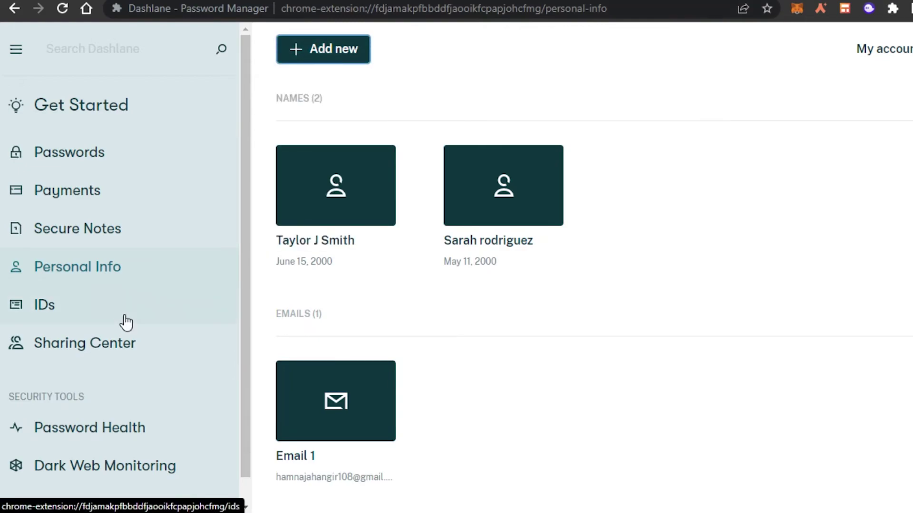
pyautogui.click(111, 312)
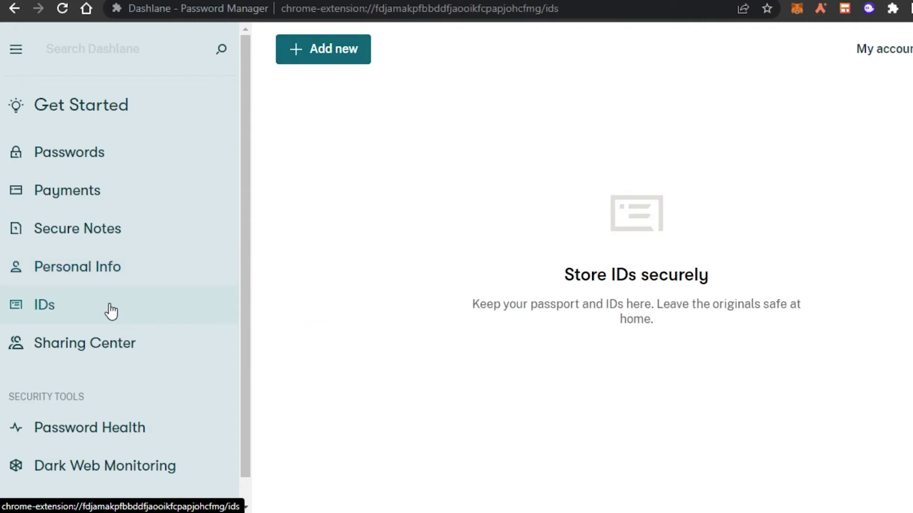
pyautogui.click(327, 48)
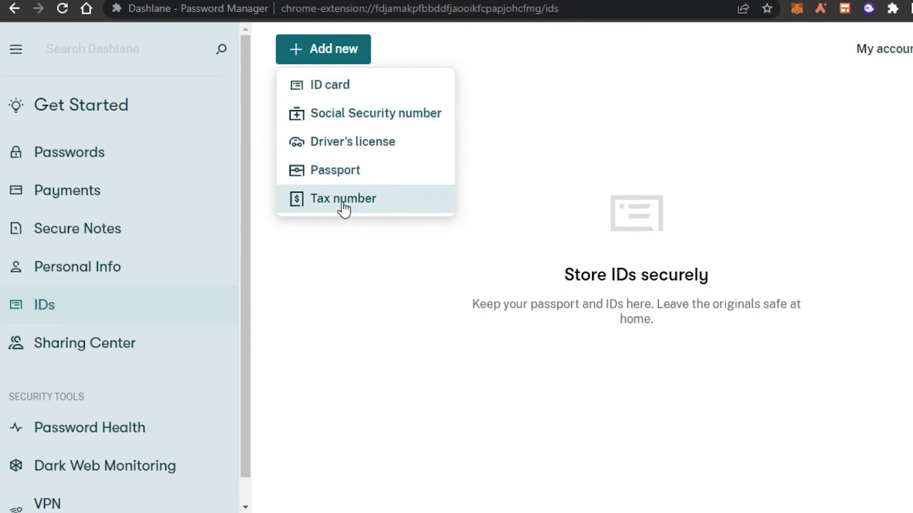
# Start a new ID card, enter the holder's name and ID number, and set issue date 4/2/2007
pyautogui.click(346, 91)
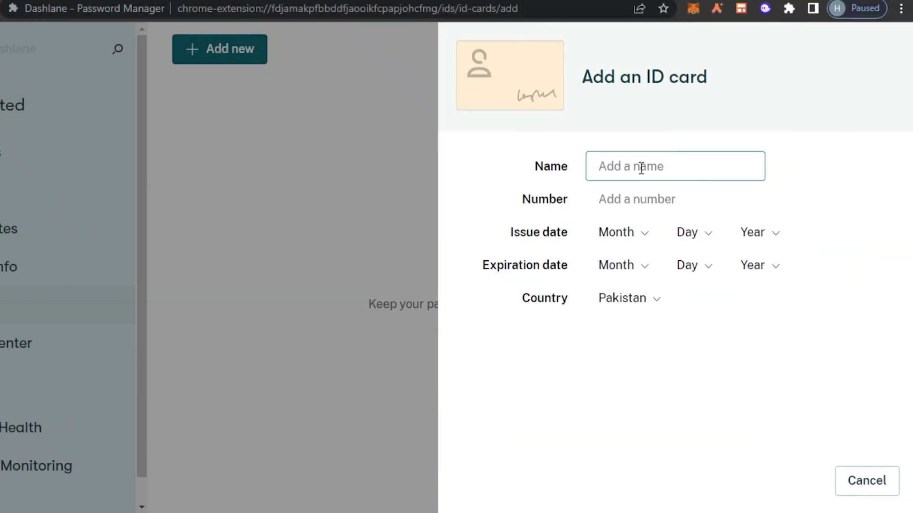
pyautogui.write('Sarah')
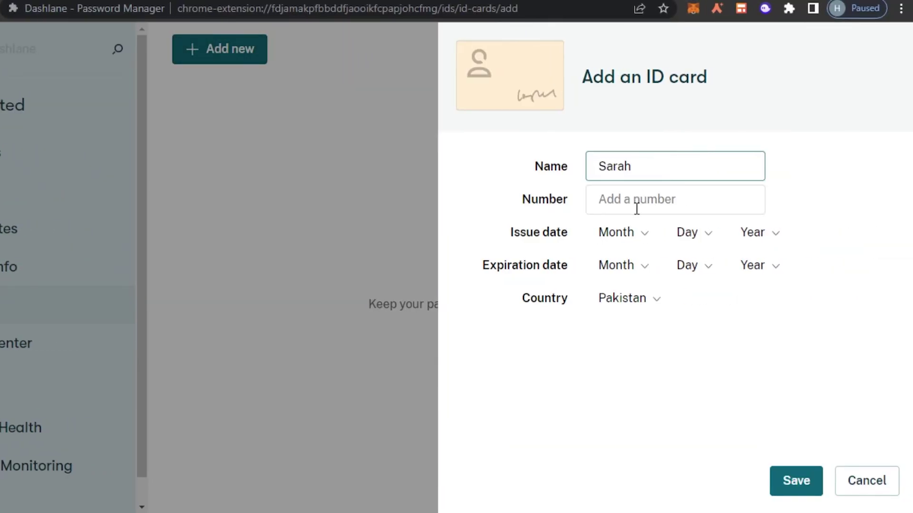
pyautogui.click(636, 208)
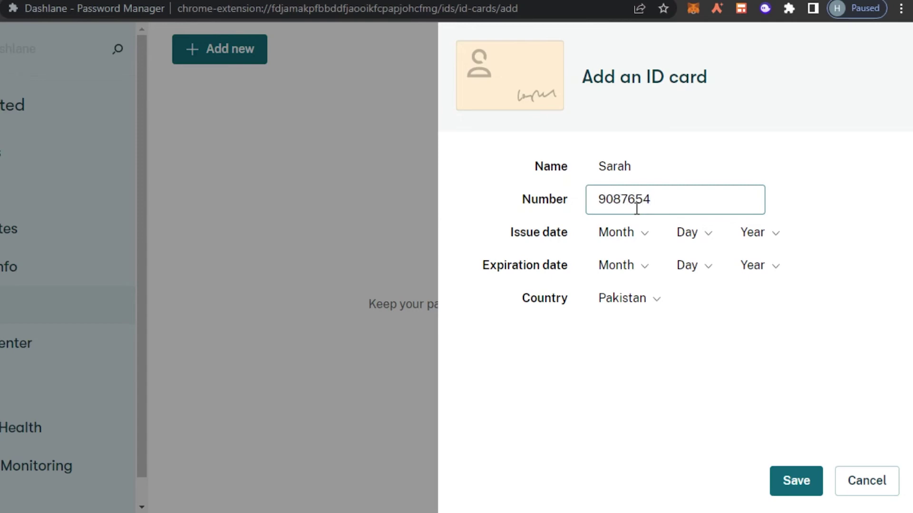
pyautogui.click(632, 240)
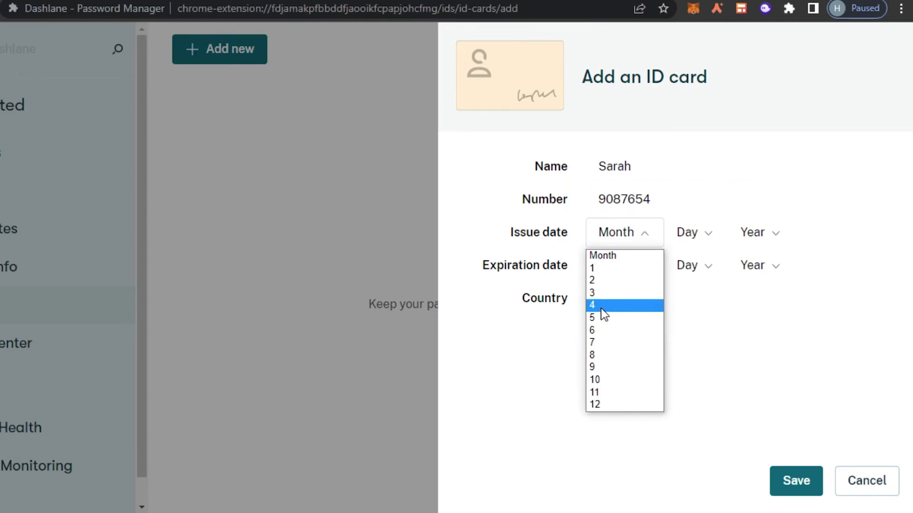
pyautogui.click(692, 244)
pyautogui.click(691, 243)
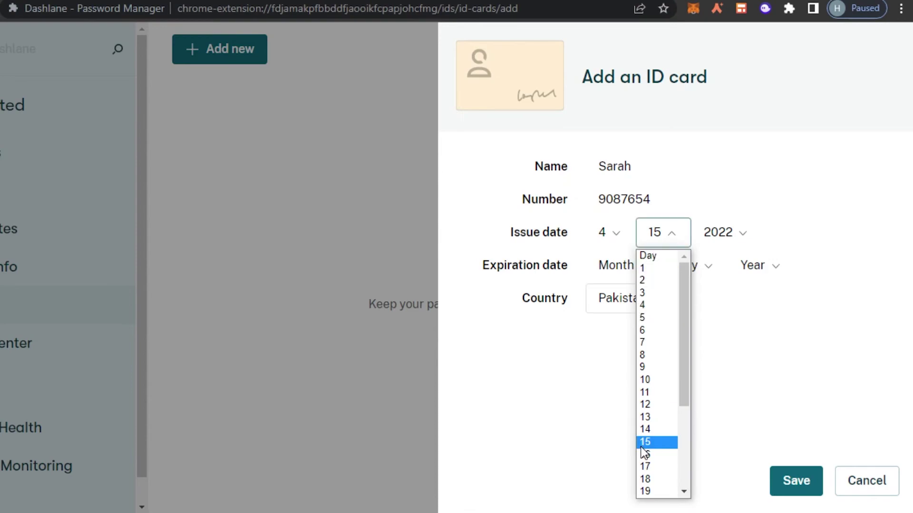
pyautogui.click(642, 280)
pyautogui.click(736, 236)
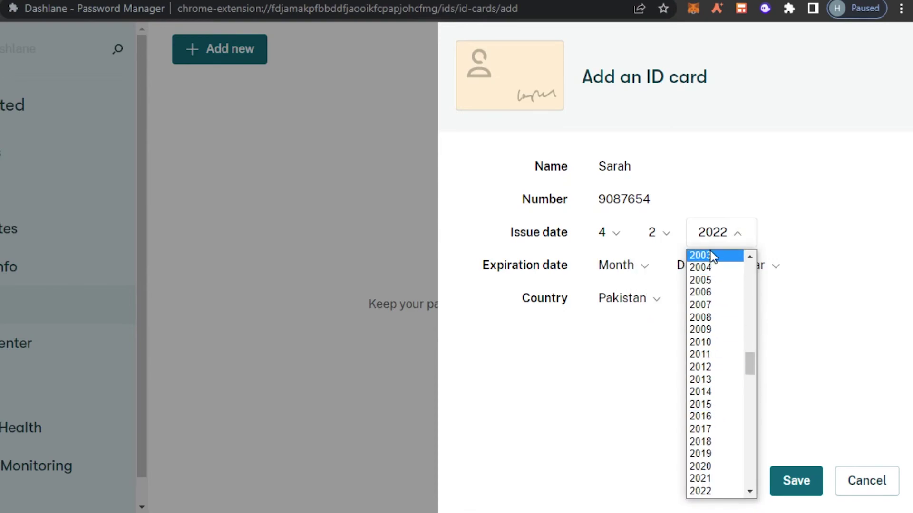
pyautogui.click(707, 305)
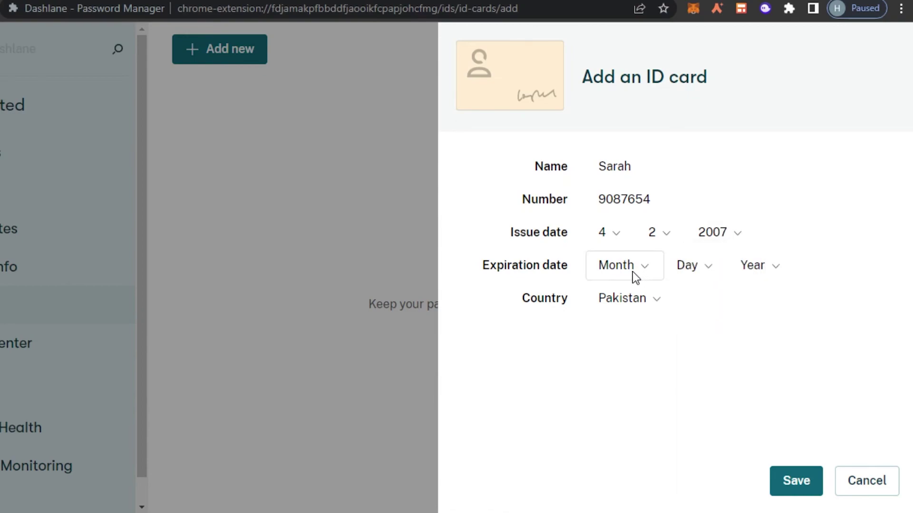
# Set the expiration date to 9/2/2023 and save the ID card
pyautogui.click(632, 272)
pyautogui.click(601, 397)
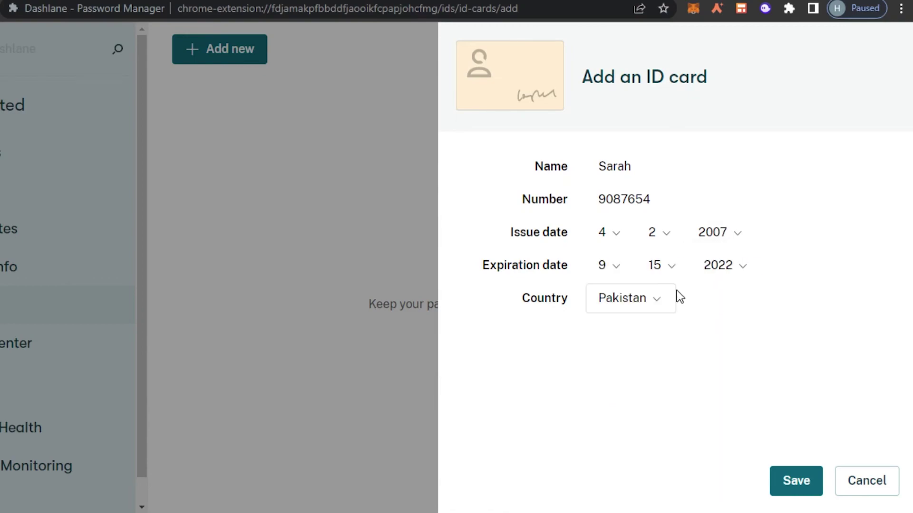
pyautogui.click(684, 267)
pyautogui.click(656, 18)
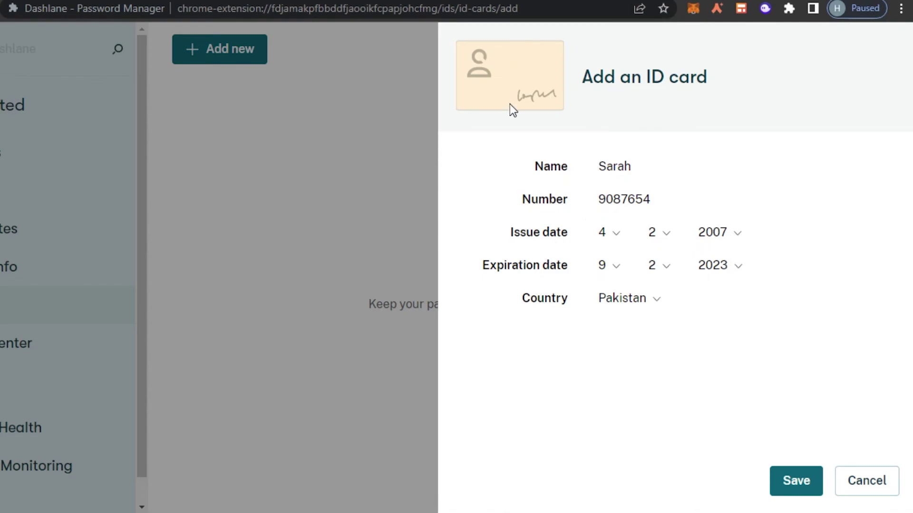
pyautogui.click(808, 495)
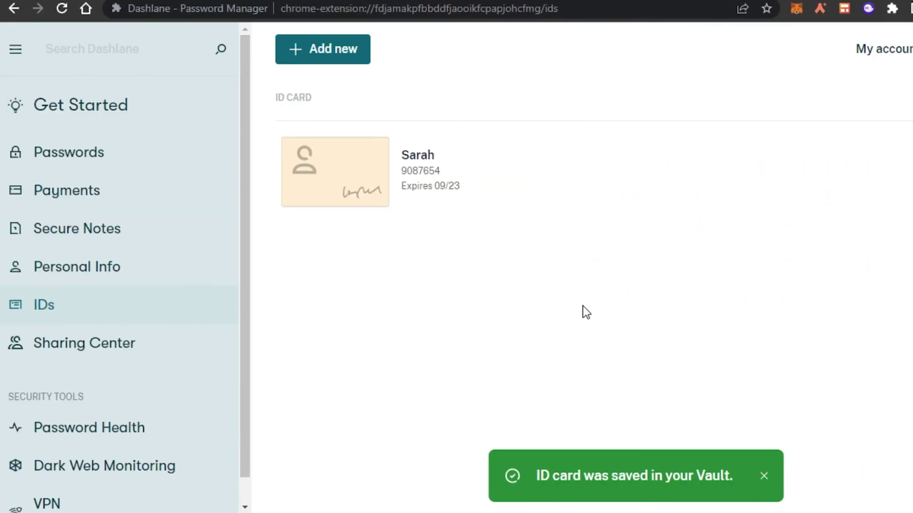
# Browse the saved passwords, secure notes and payment cards to check their contents
pyautogui.click(236, 159)
pyautogui.moveTo(245, 189); pyautogui.dragTo(254, 81)
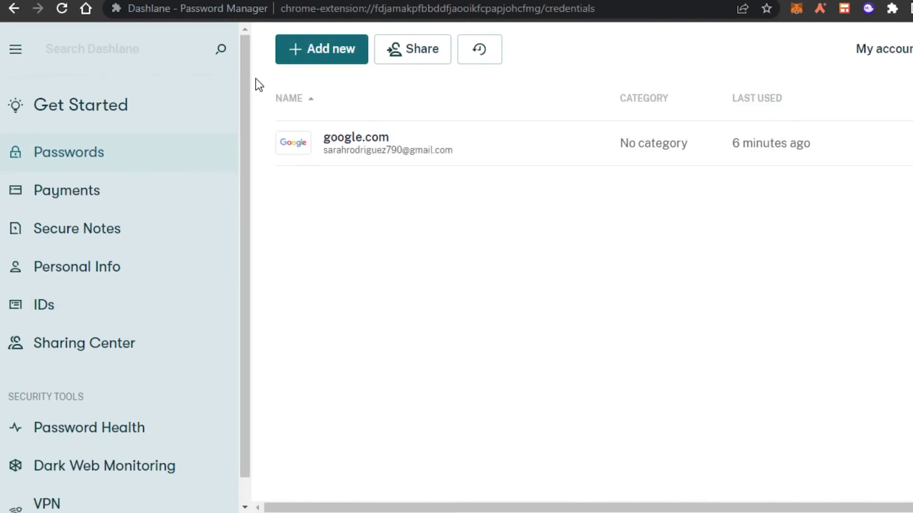
pyautogui.click(96, 238)
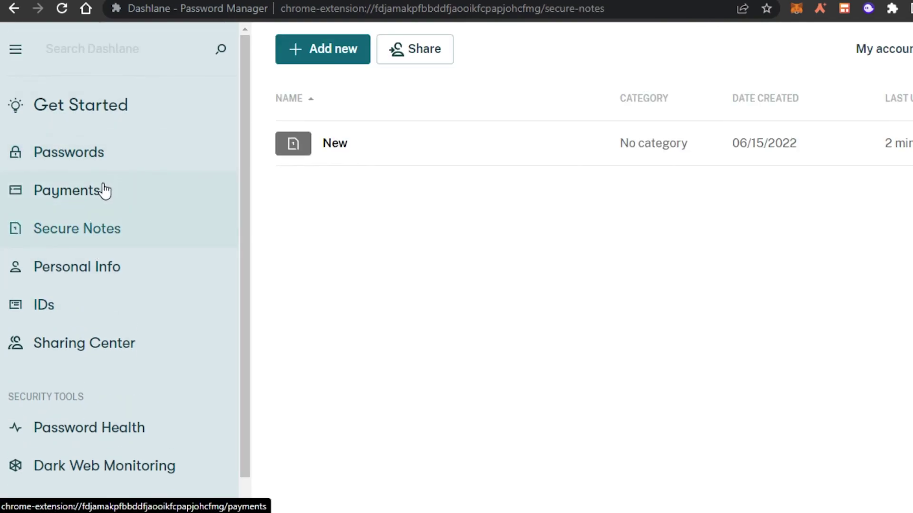
pyautogui.click(104, 190)
pyautogui.click(114, 149)
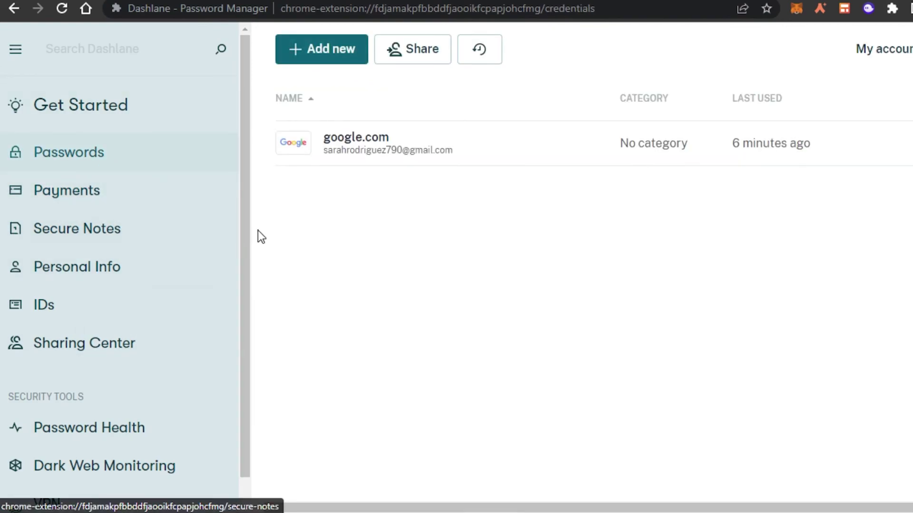
pyautogui.scroll(-1, 244, 238)
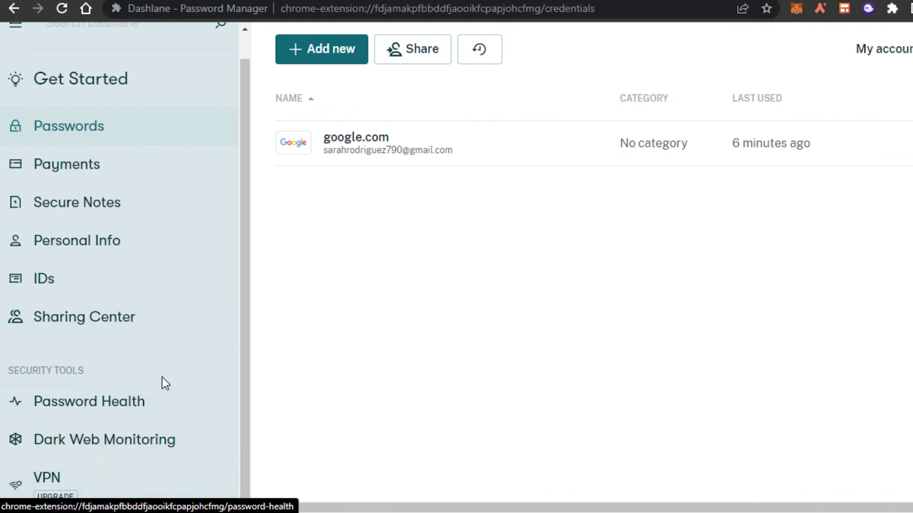
pyautogui.moveTo(247, 367); pyautogui.dragTo(249, 256)
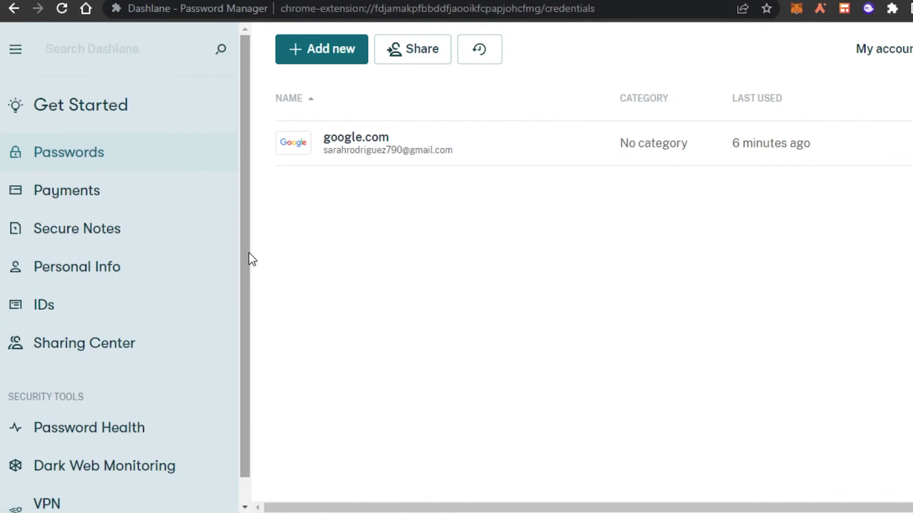
pyautogui.click(126, 201)
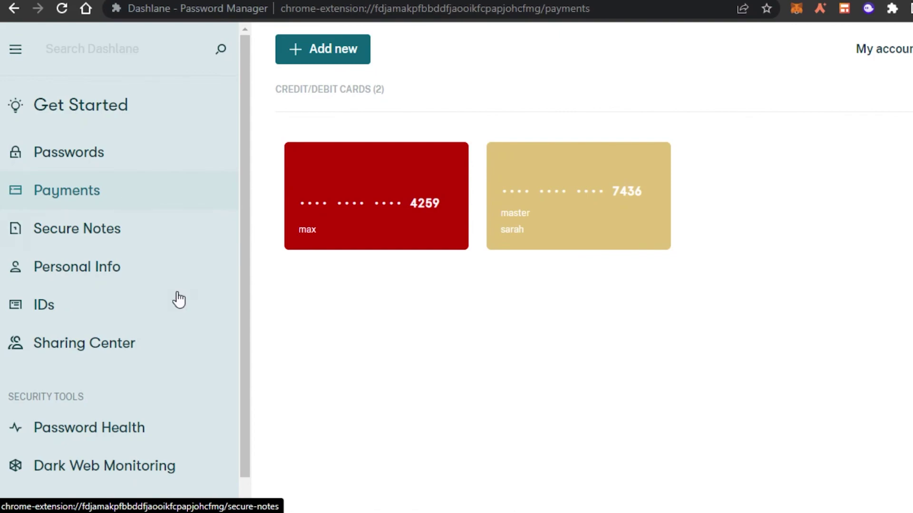
pyautogui.scroll(-1, 221, 362)
pyautogui.moveTo(221, 362); pyautogui.dragTo(218, 229)
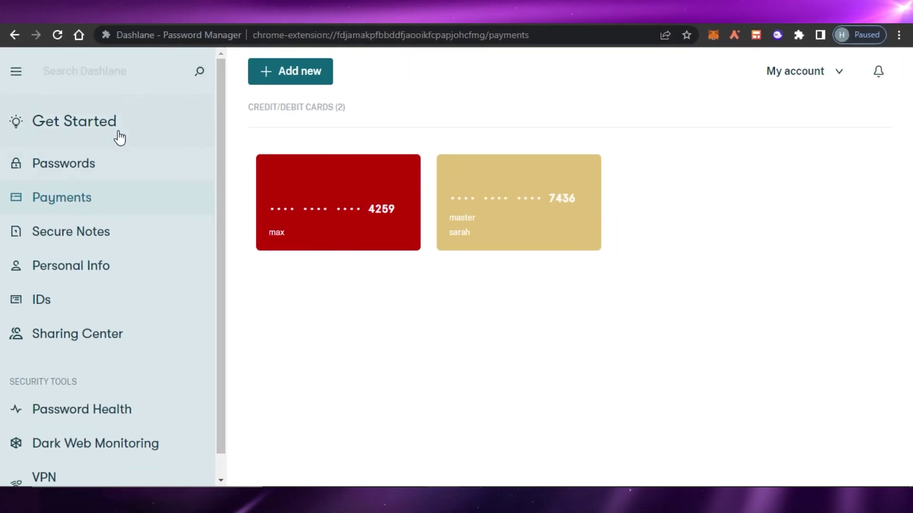
pyautogui.click(95, 167)
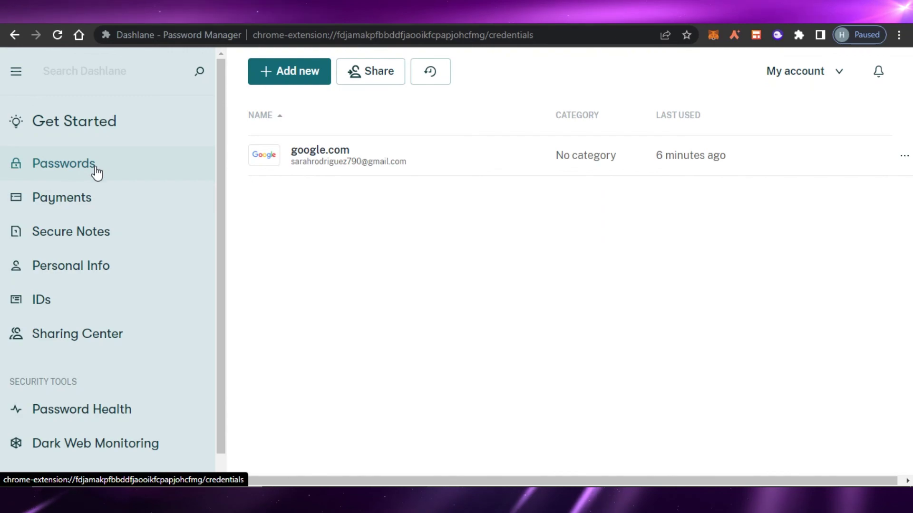
# Start a new password entry, discard it unsaved, and go to Personal Info
pyautogui.click(292, 84)
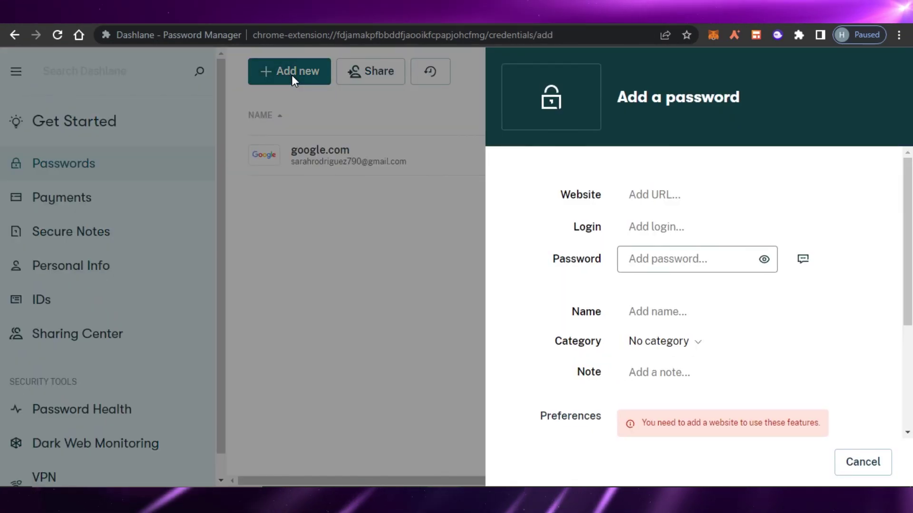
pyautogui.click(313, 257)
pyautogui.click(121, 264)
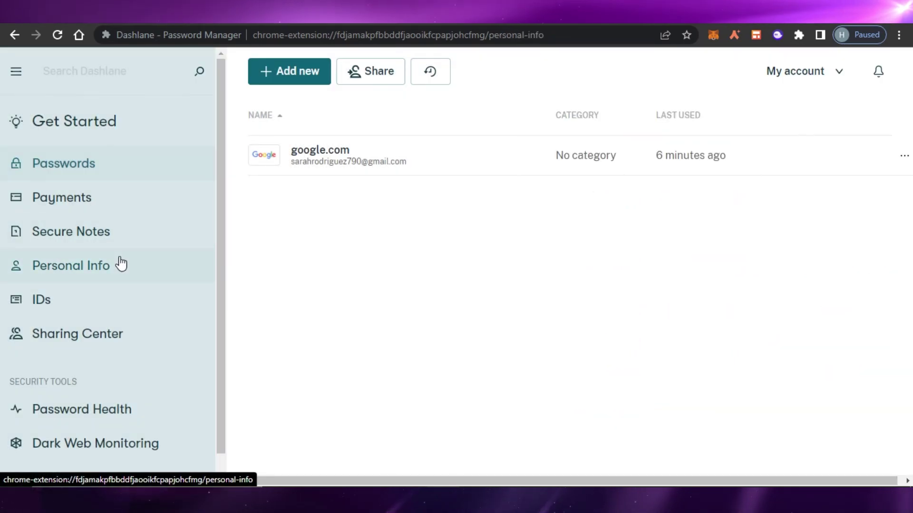